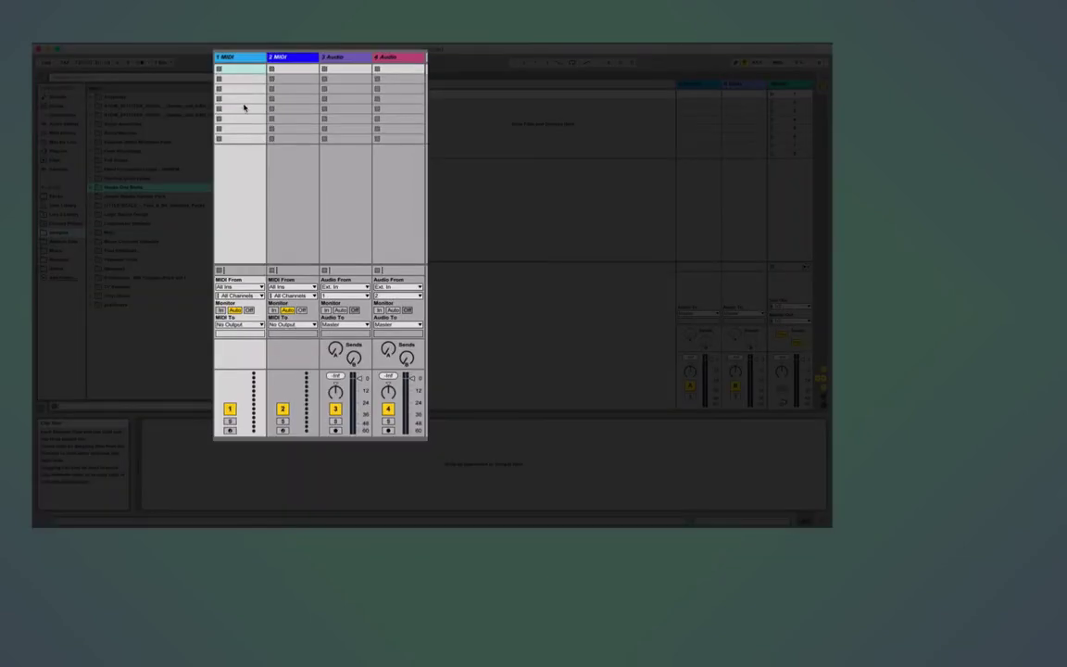
# - Select empty clip slots on tracks 2, 3 and 4
pyautogui.click(289, 71)
pyautogui.click(287, 80)
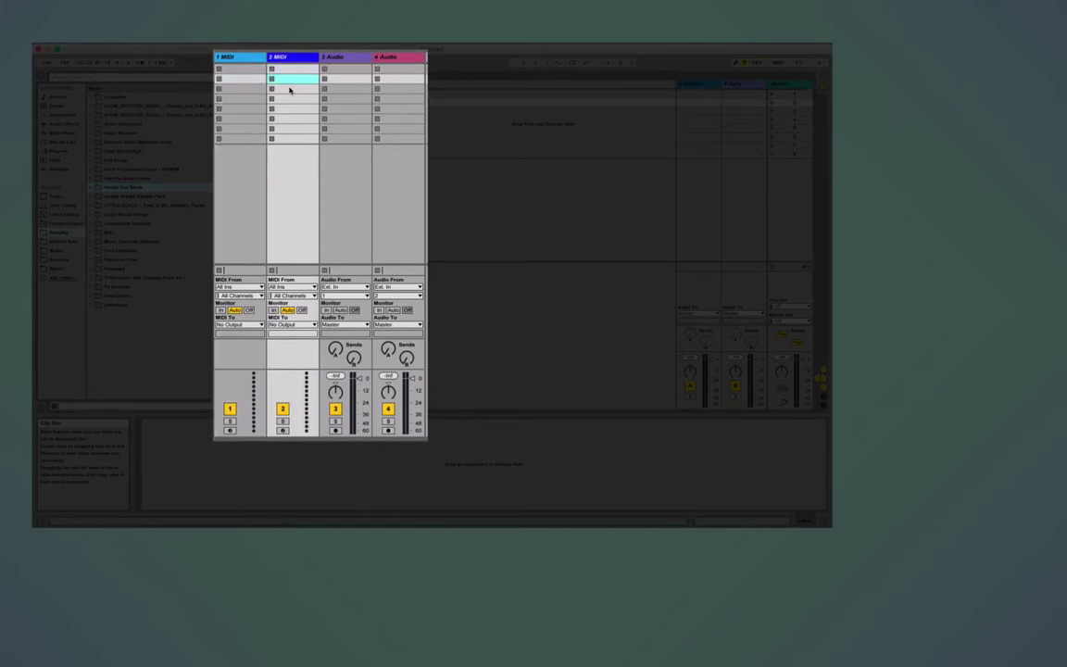
pyautogui.click(292, 89)
pyautogui.click(338, 70)
pyautogui.click(338, 79)
pyautogui.click(339, 88)
pyautogui.click(368, 110)
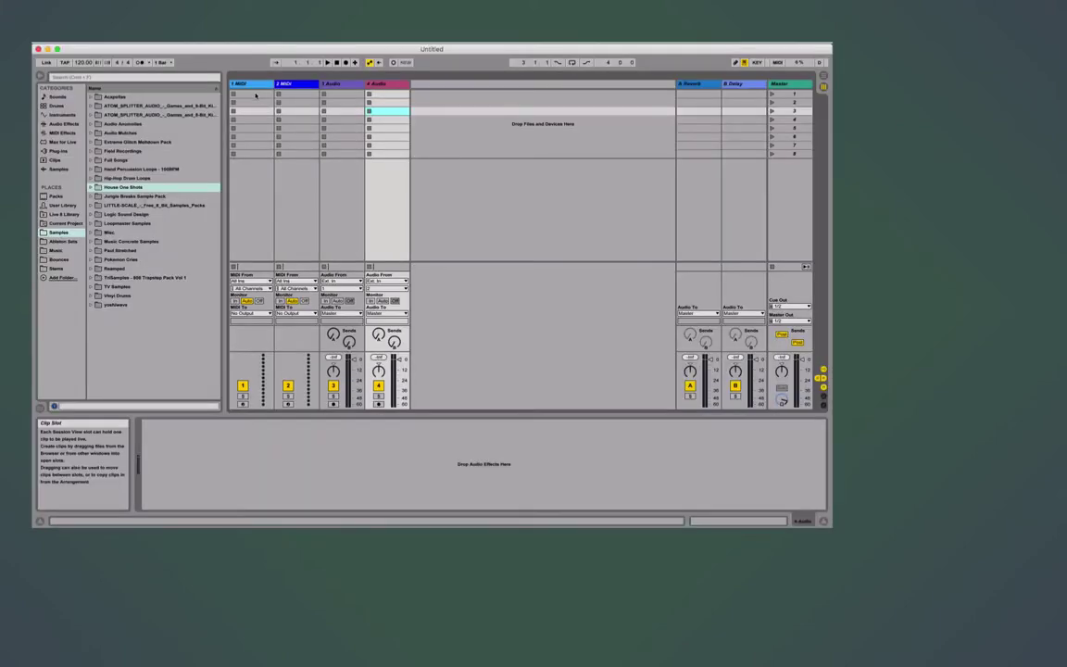
# - Create an empty MIDI clip in track 1's first slot and duplicate it into the slots below
pyautogui.click(256, 94)
pyautogui.doubleClick(255, 95)
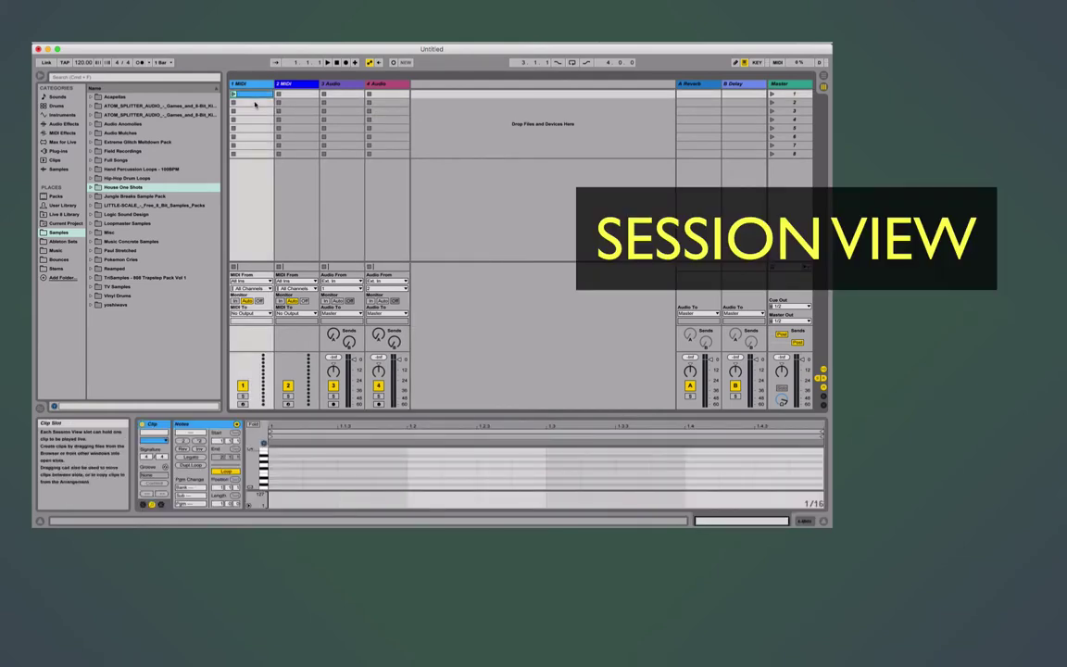
pyautogui.press('super+d')
pyautogui.press('super+d')
# - Preview House Kick 07 from House One Shots > Kicks and place it in track 3's first slot
pyautogui.click(91, 187)
pyautogui.click(97, 223)
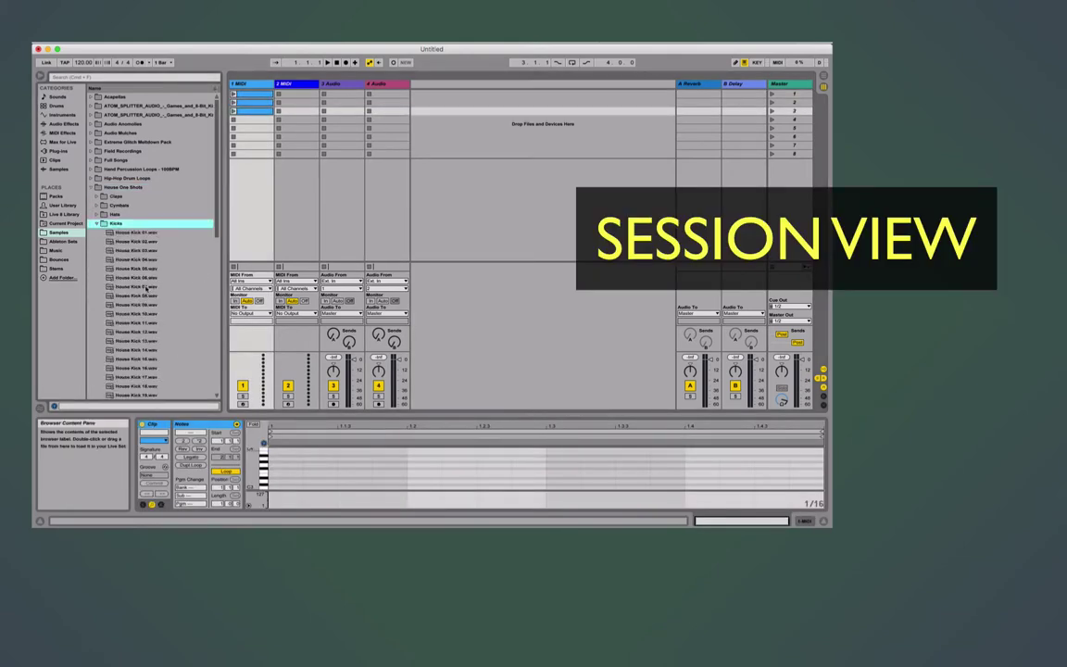
pyautogui.click(145, 288)
pyautogui.moveTo(146, 288); pyautogui.dragTo(357, 95)
# - Place House HiHat 01 from the Hats folder on track 4, then play the kick and hi-hat clips
pyautogui.click(97, 224)
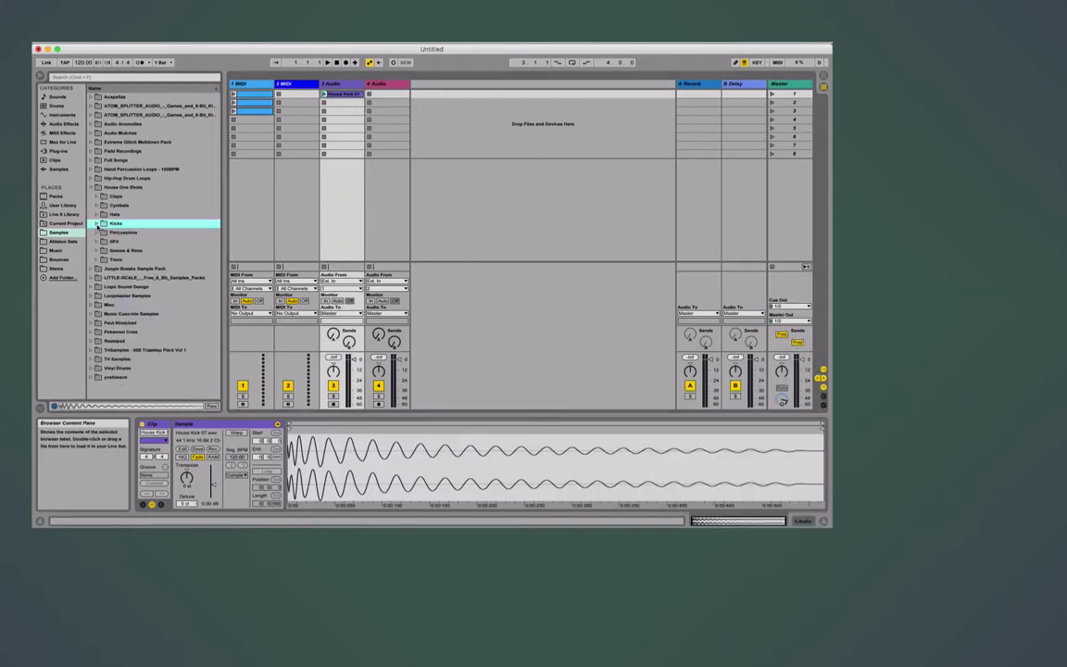
pyautogui.click(96, 214)
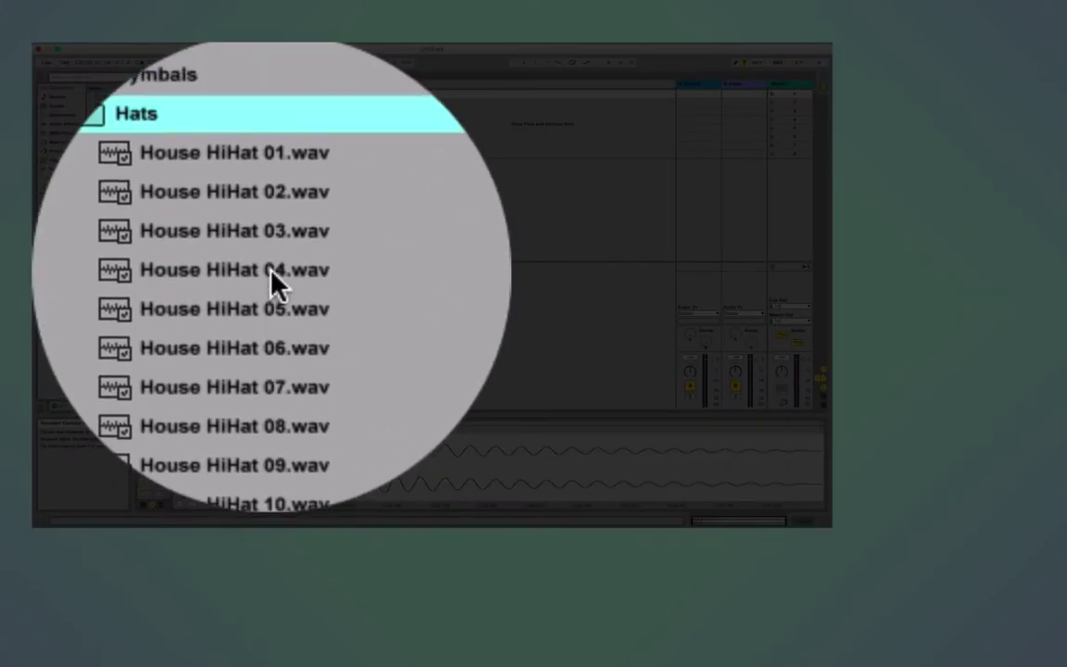
pyautogui.click(268, 274)
pyautogui.moveTo(269, 274); pyautogui.dragTo(389, 278)
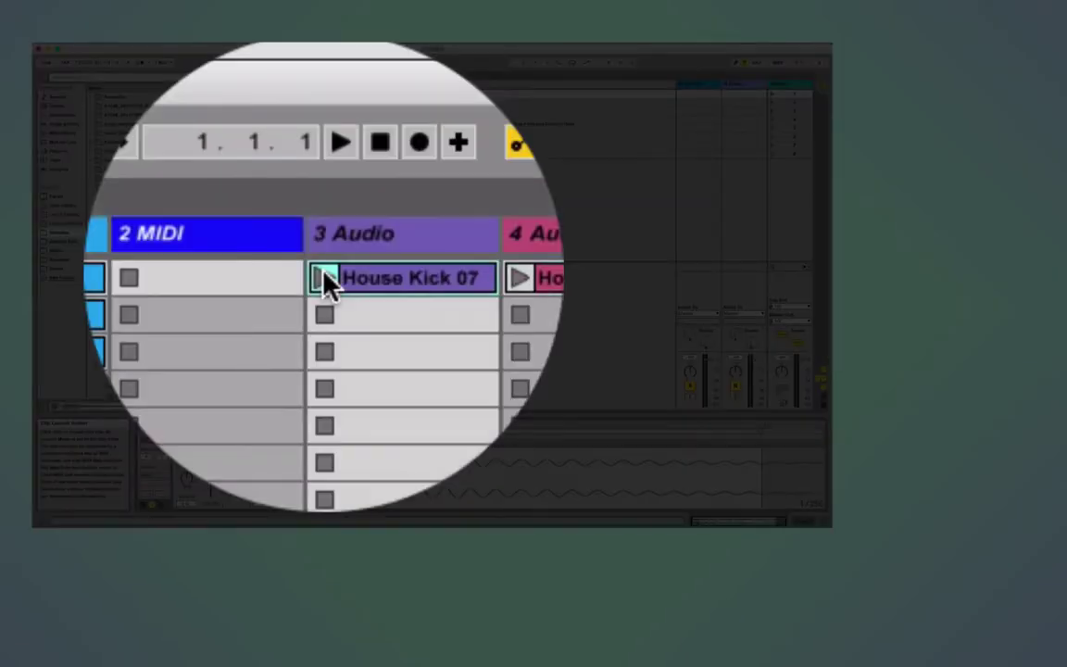
pyautogui.click(324, 94)
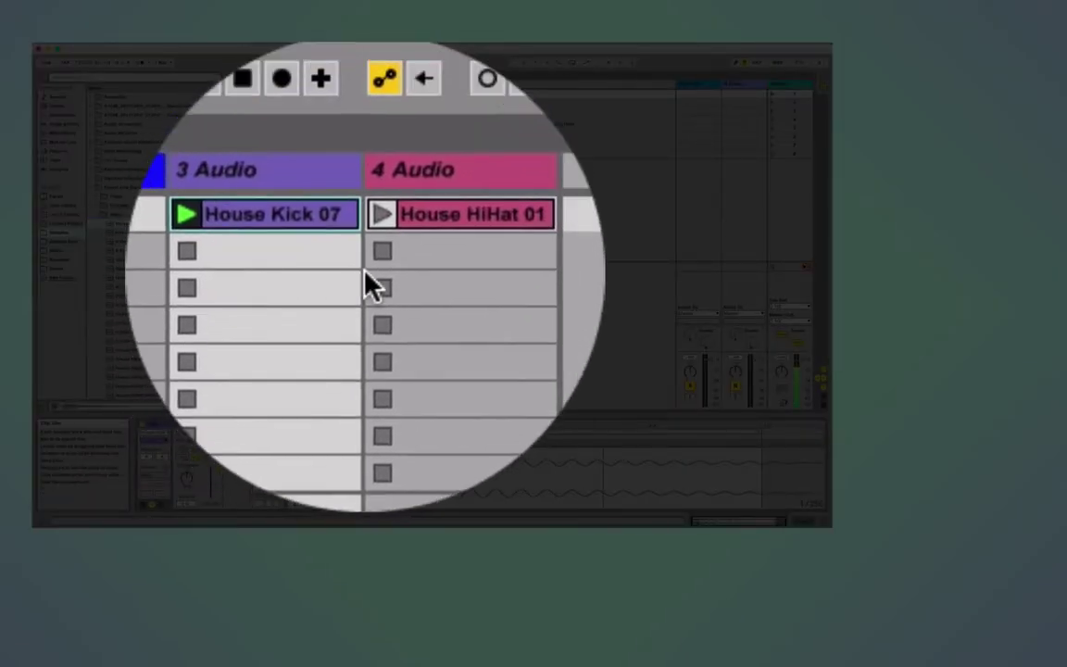
pyautogui.click(372, 239)
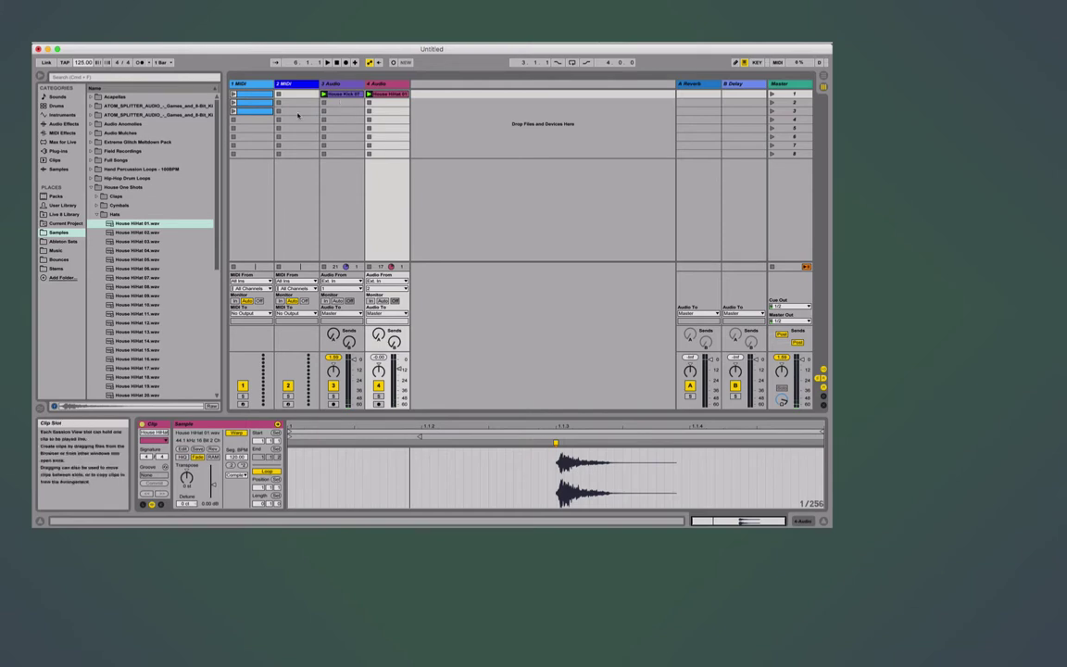
# - In Arrangement View, make a time selection across bars on track 1, then clear it
pyautogui.press('Tab')
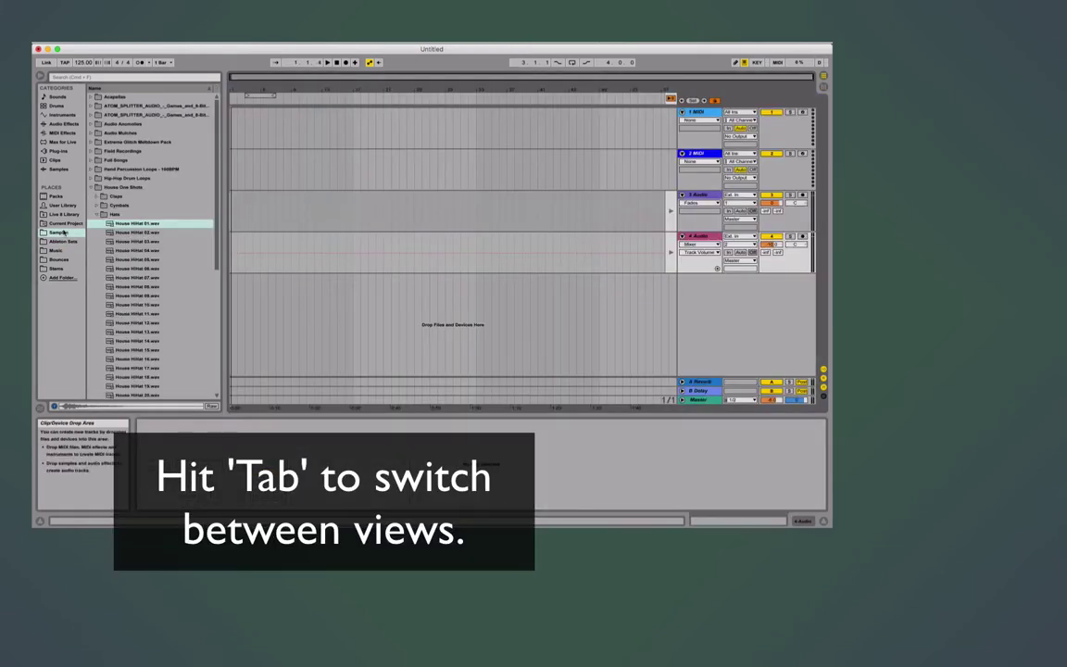
pyautogui.click(234, 127)
pyautogui.moveTo(245, 143); pyautogui.dragTo(368, 134)
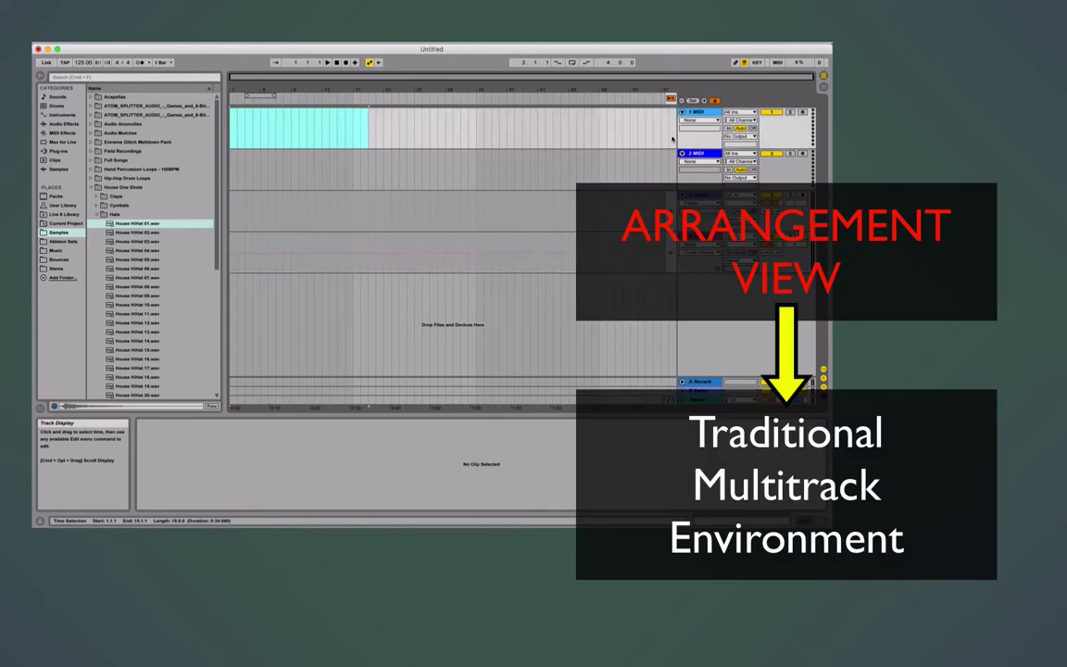
pyautogui.click(705, 195)
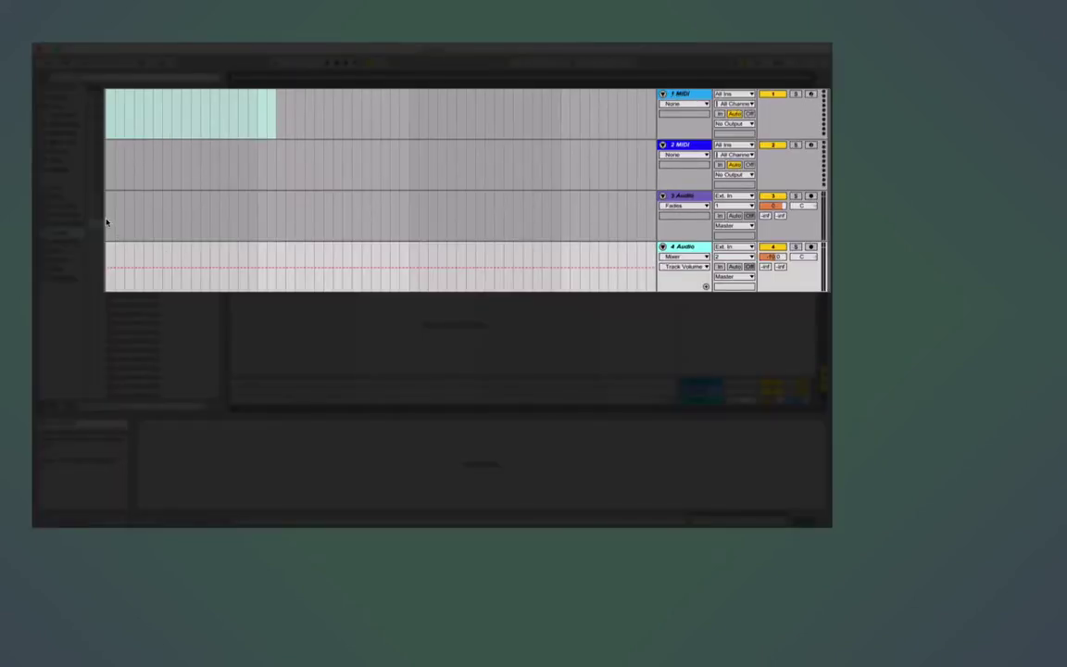
# - Paste the audio clip at track 3's start, duplicate it along the timeline, and shorten House Kick 07
pyautogui.click(106, 222)
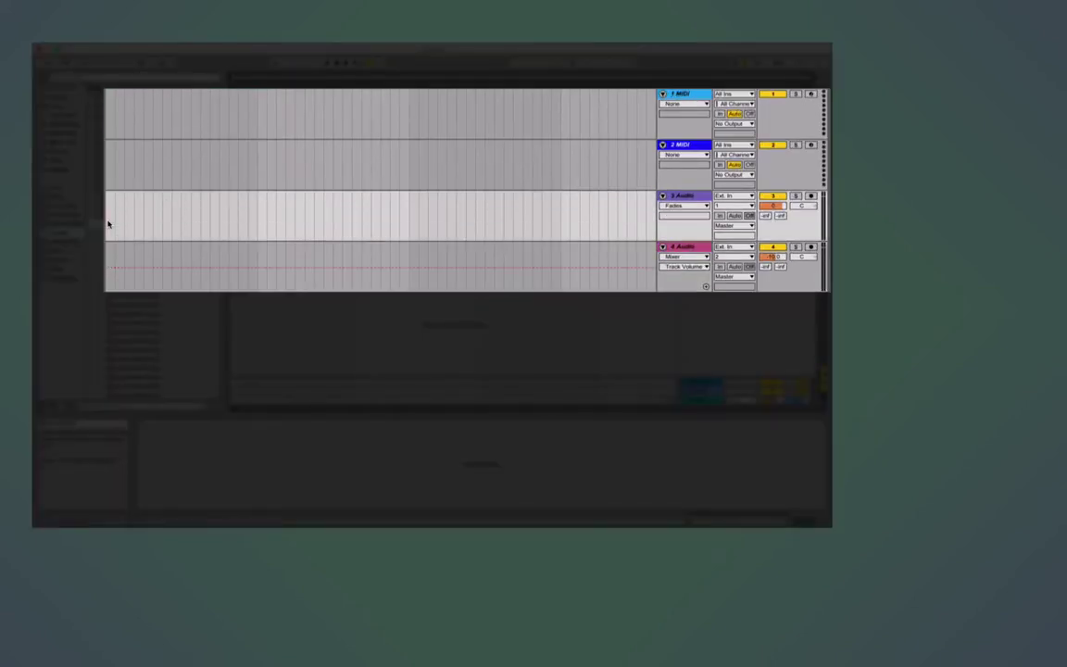
pyautogui.hotkey('ctrl', 'v')
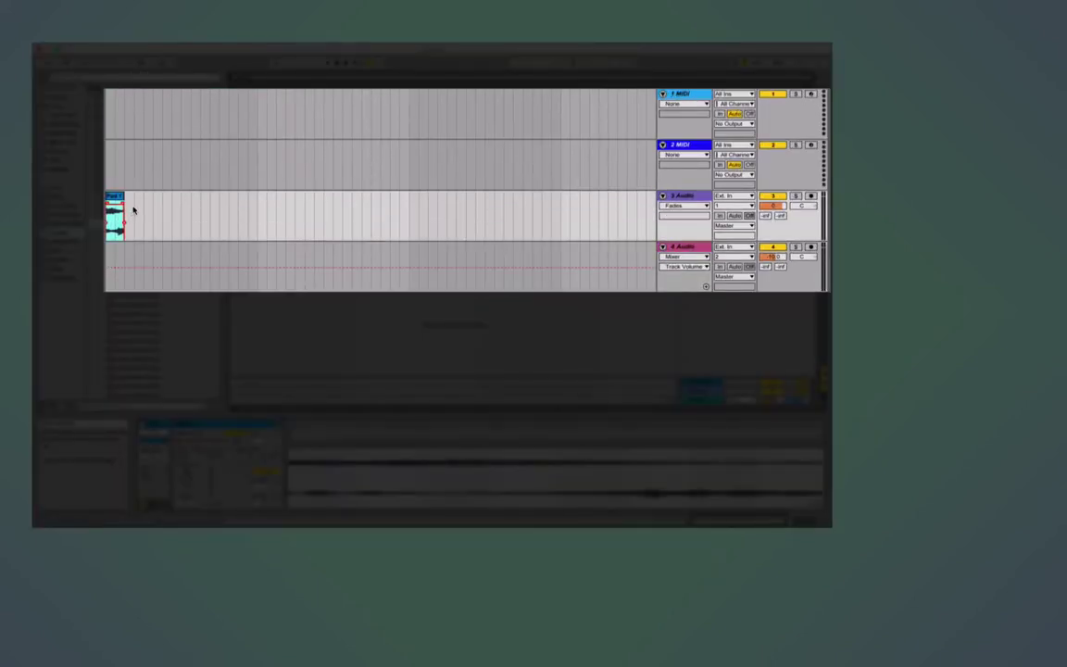
pyautogui.hotkey('ctrl', 'd')
pyautogui.hotkey('ctrl', 'd')
pyautogui.hotkey('ctrl', 'd')
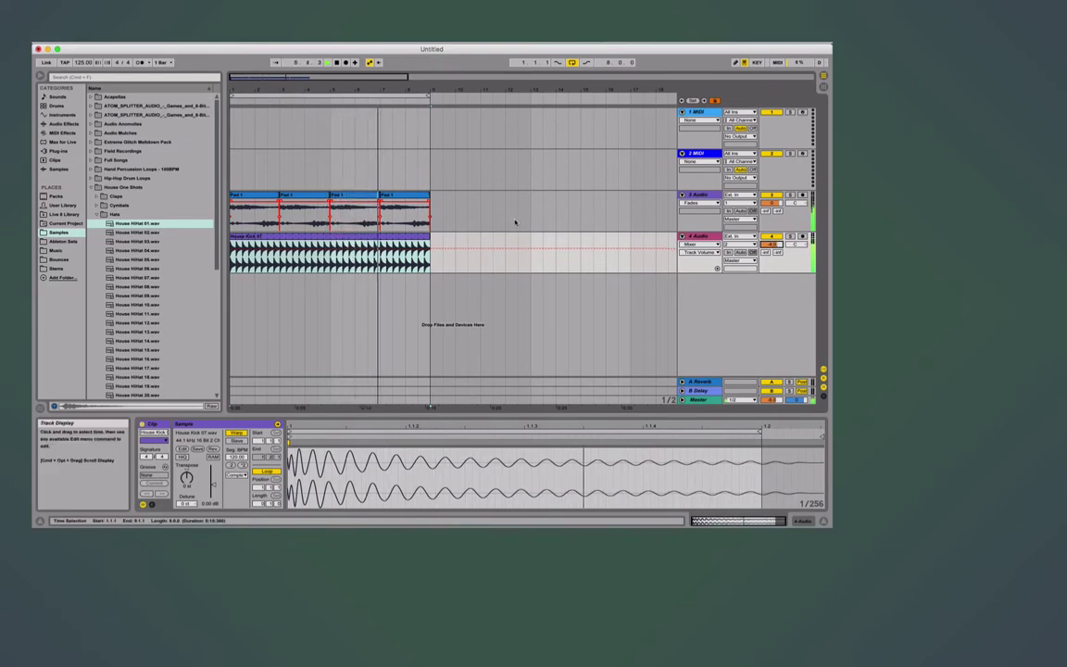
pyautogui.moveTo(430, 242); pyautogui.dragTo(414, 242)
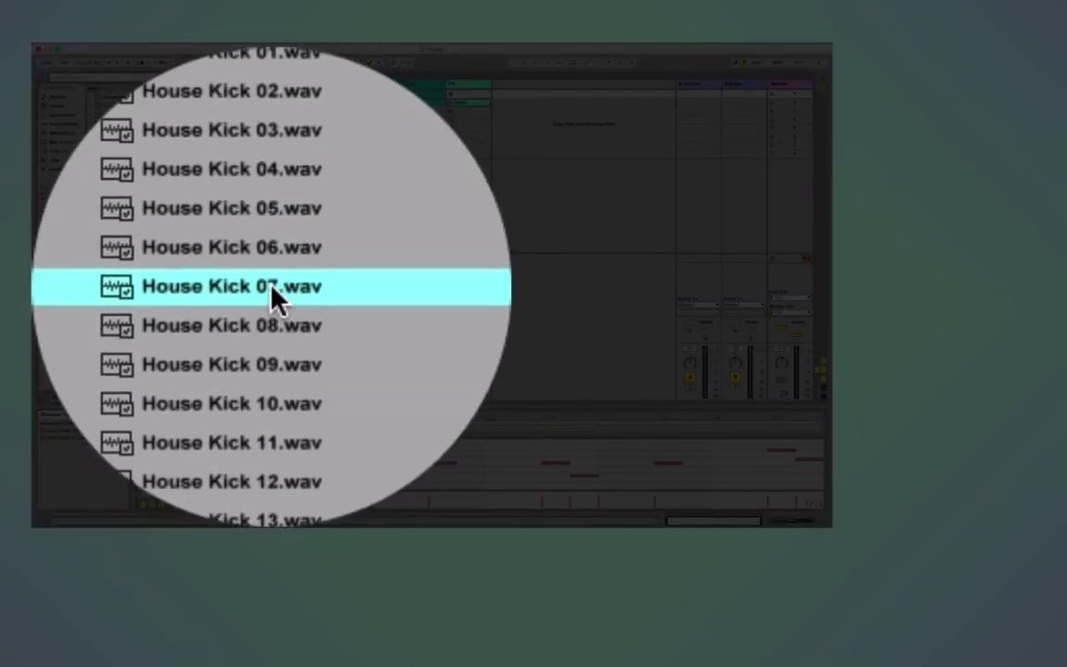
# - Put House Kick 07.wav into the empty Kick track slot under Kick 02
pyautogui.moveTo(272, 289)
pyautogui.mouseDown()
pyautogui.moveTo(270, 309)
pyautogui.moveTo(273, 282)
pyautogui.moveTo(278, 291)
pyautogui.mouseUp()
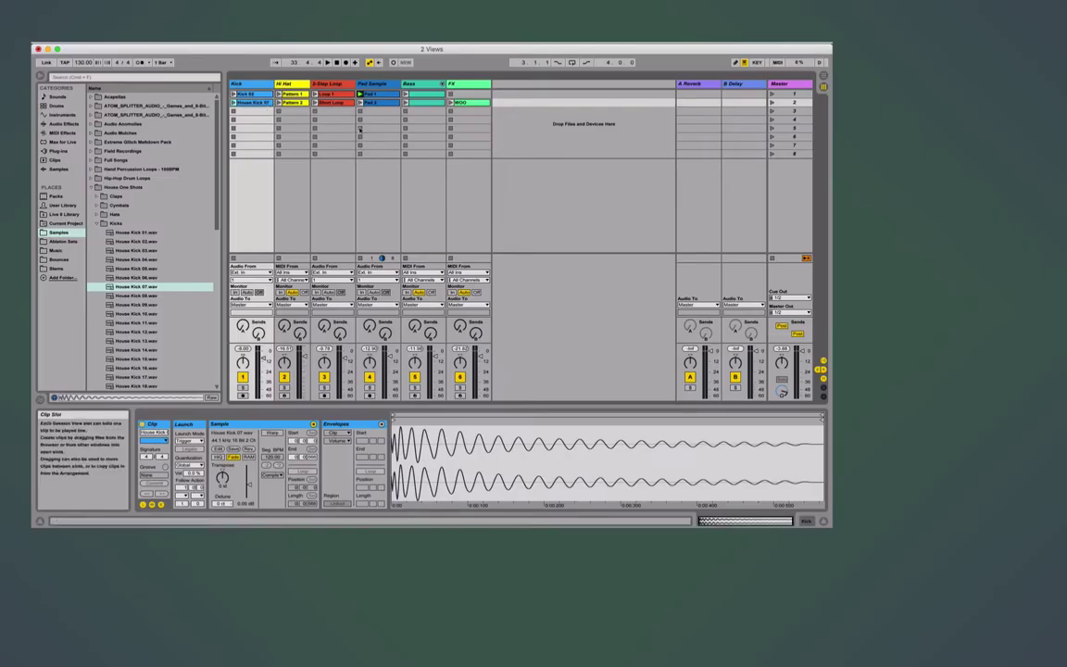
# - Create empty MIDI clips in Bass track slots 3, 4 and 5
pyautogui.doubleClick(421, 113)
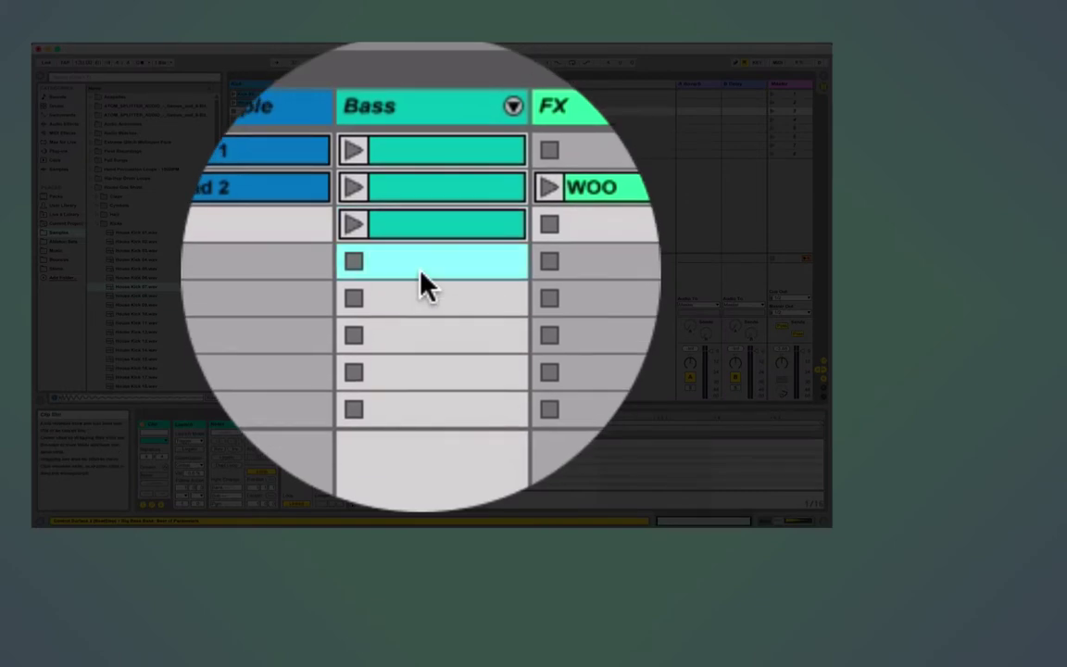
pyautogui.doubleClick(421, 120)
pyautogui.doubleClick(418, 127)
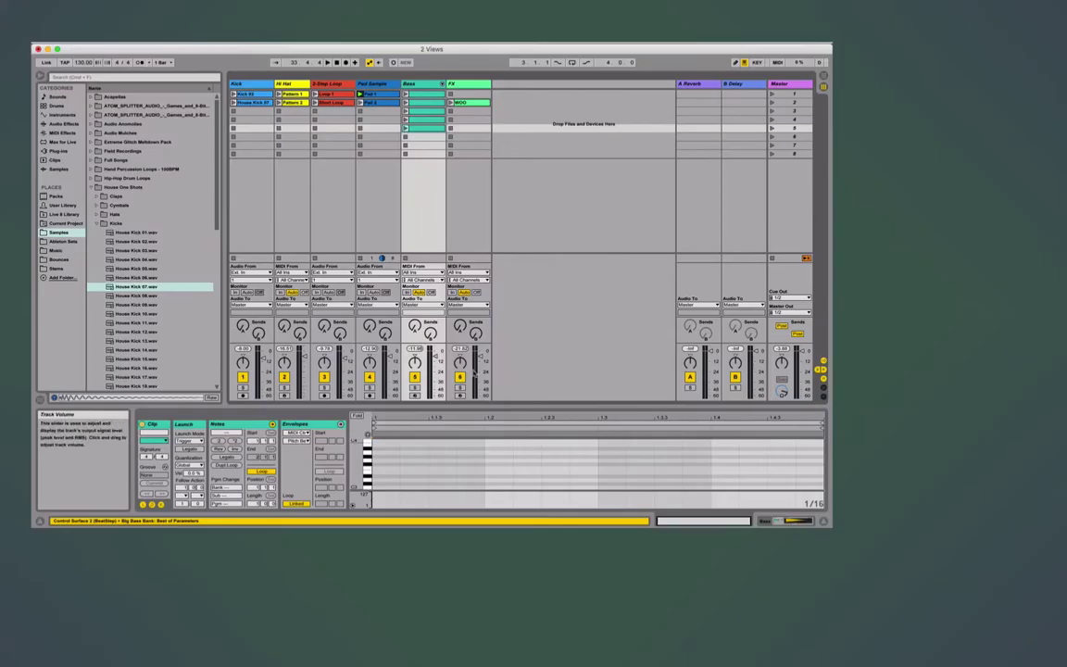
# - Enlarge the MIDI note editor, draw notes into the Bass clip, then shrink the editor again
pyautogui.moveTo(474, 405); pyautogui.dragTo(472, 262)
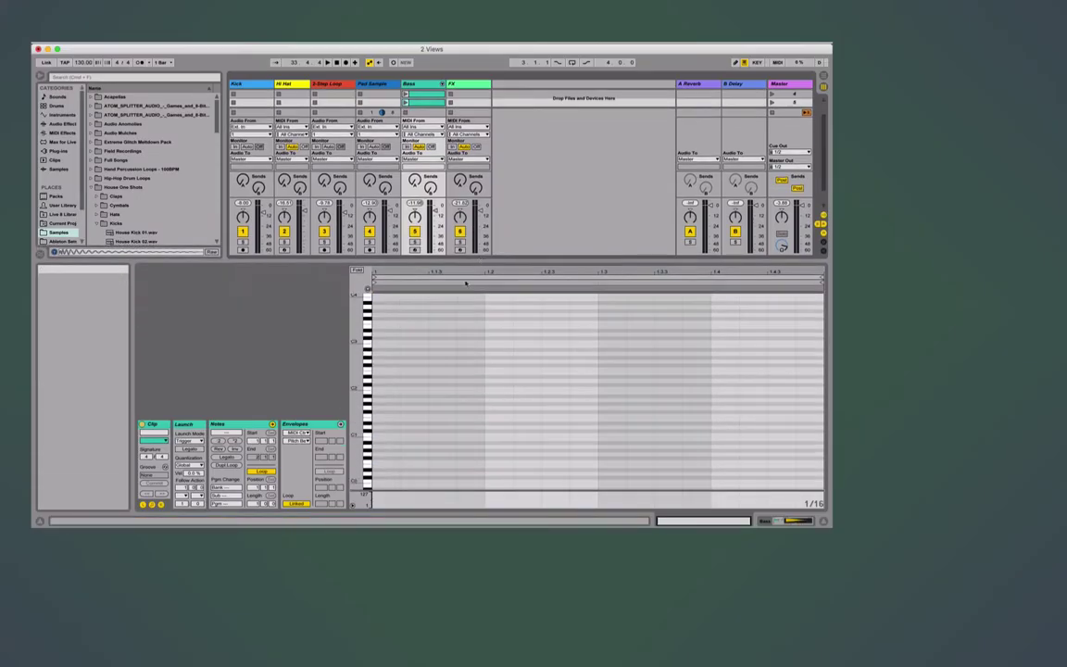
pyautogui.click(395, 384)
pyautogui.doubleClick(460, 351)
pyautogui.doubleClick(526, 388)
pyautogui.moveTo(519, 261); pyautogui.dragTo(519, 412)
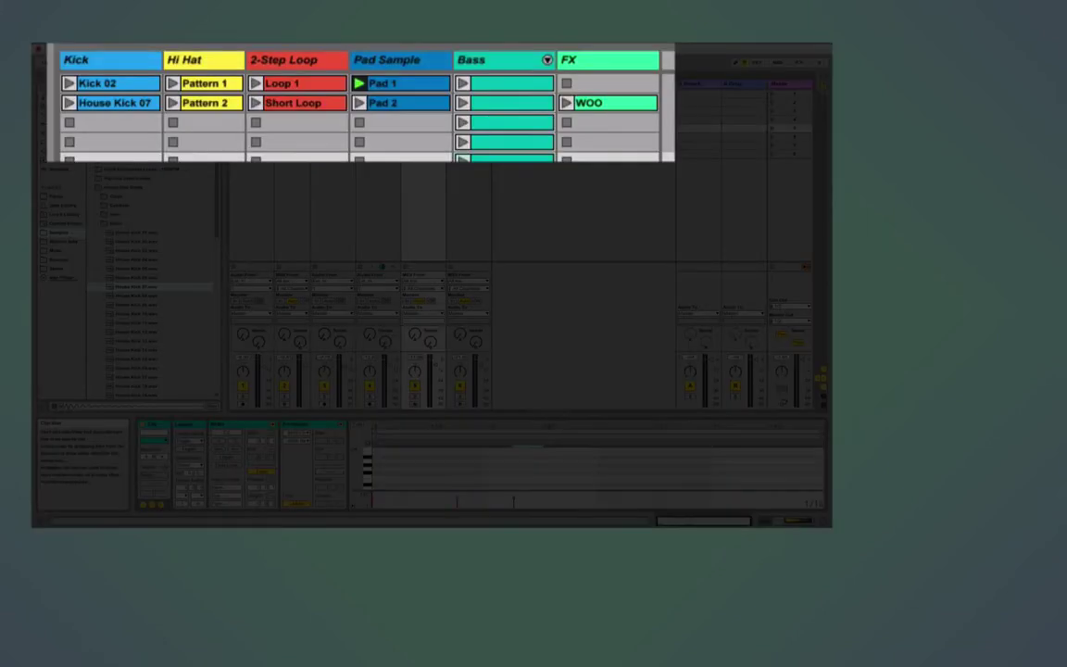
# - Delete the new Bass clips in rows 3–5 and the House Kick 07 clip
pyautogui.press('Delete')
pyautogui.click(135, 105)
pyautogui.press('Delete')
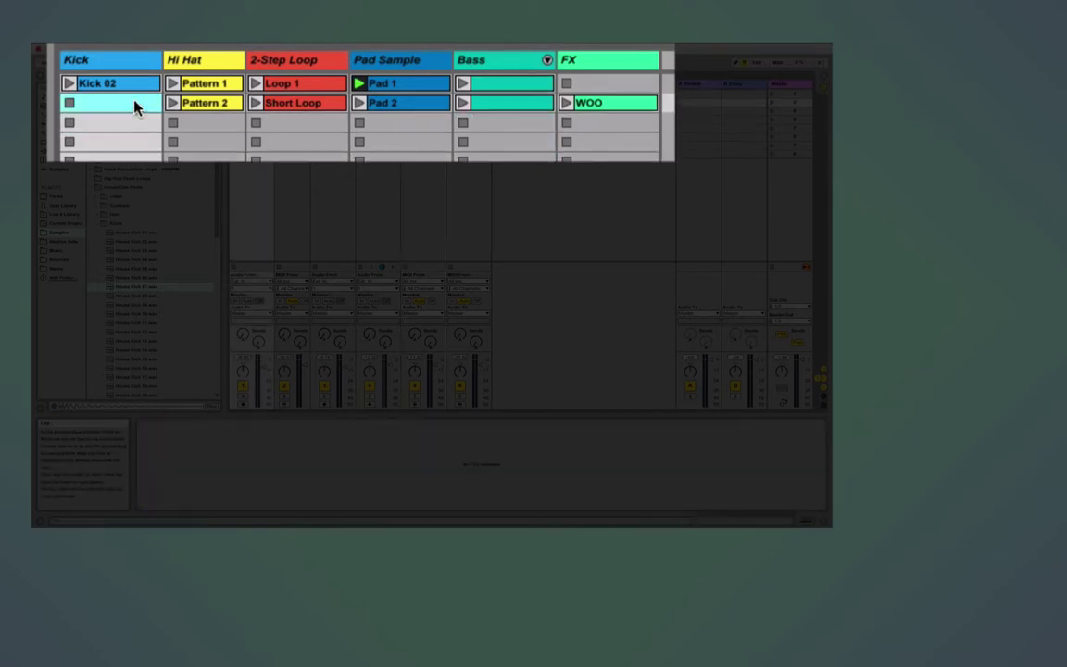
# - Launch the Pad 1, WOO, Pattern 1 hi-hat and Loop 1 clips
pyautogui.click(359, 84)
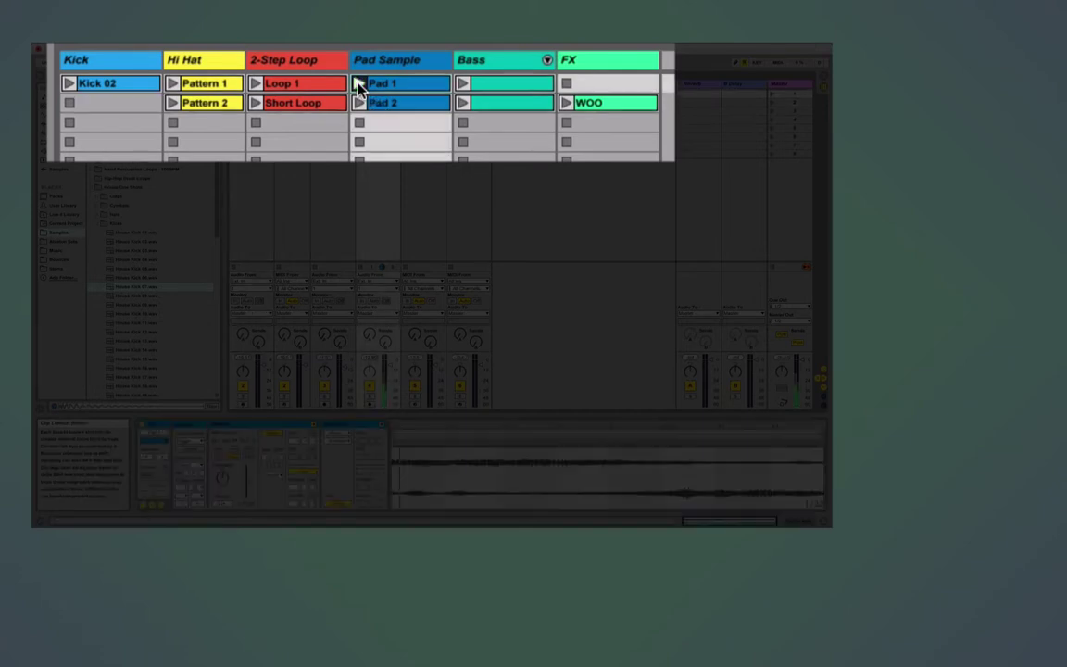
pyautogui.click(222, 88)
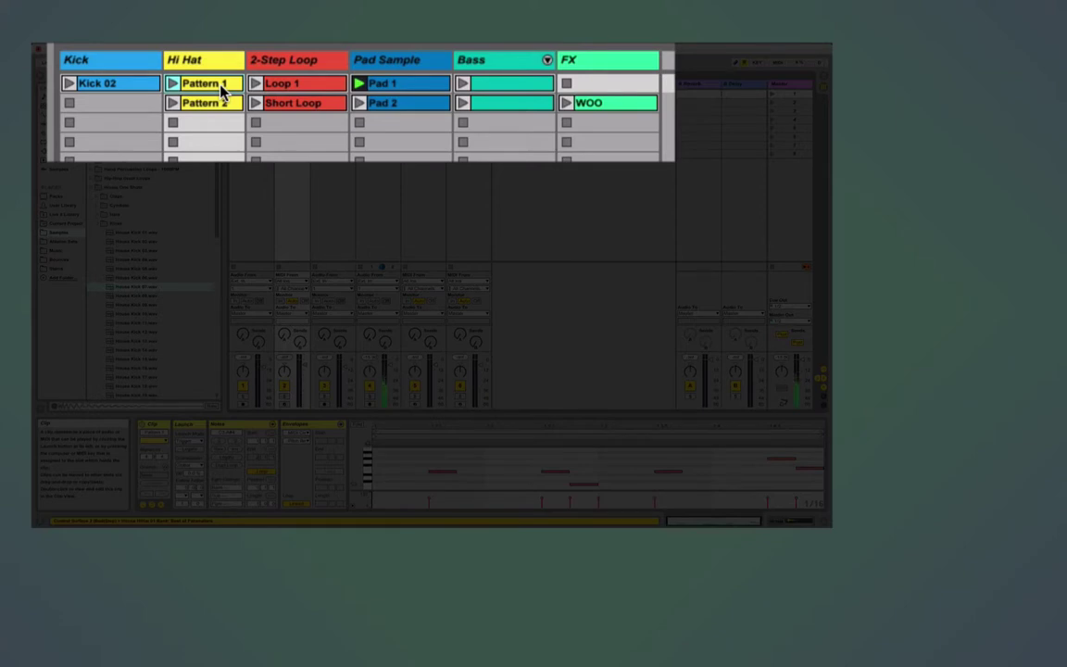
pyautogui.click(592, 102)
pyautogui.click(566, 103)
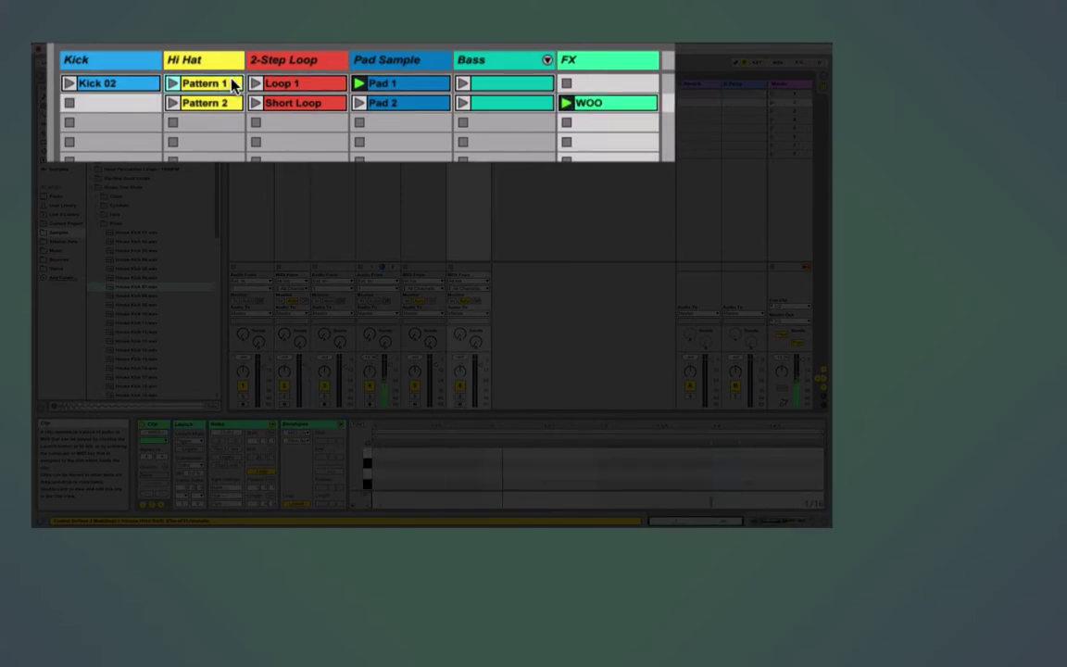
pyautogui.click(233, 84)
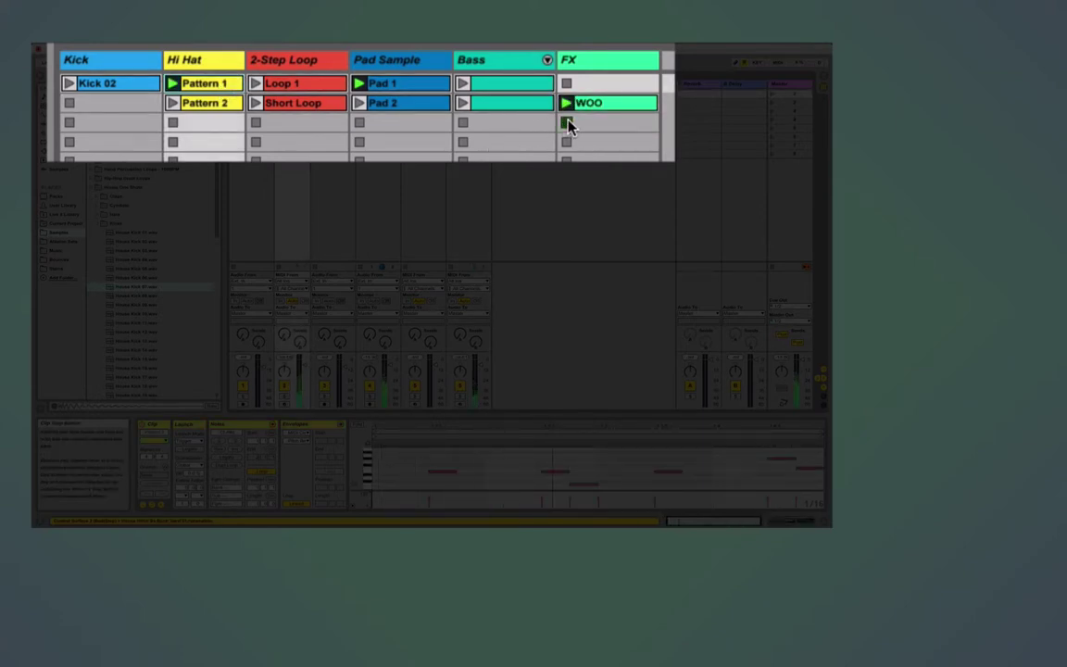
pyautogui.click(300, 90)
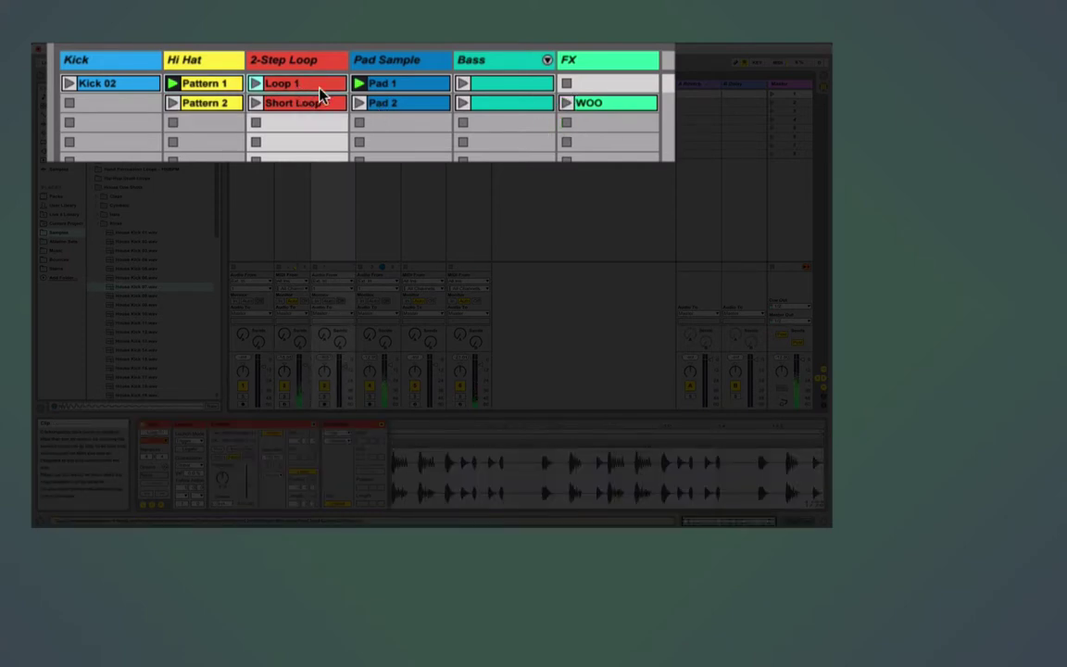
pyautogui.click(623, 106)
pyautogui.click(270, 83)
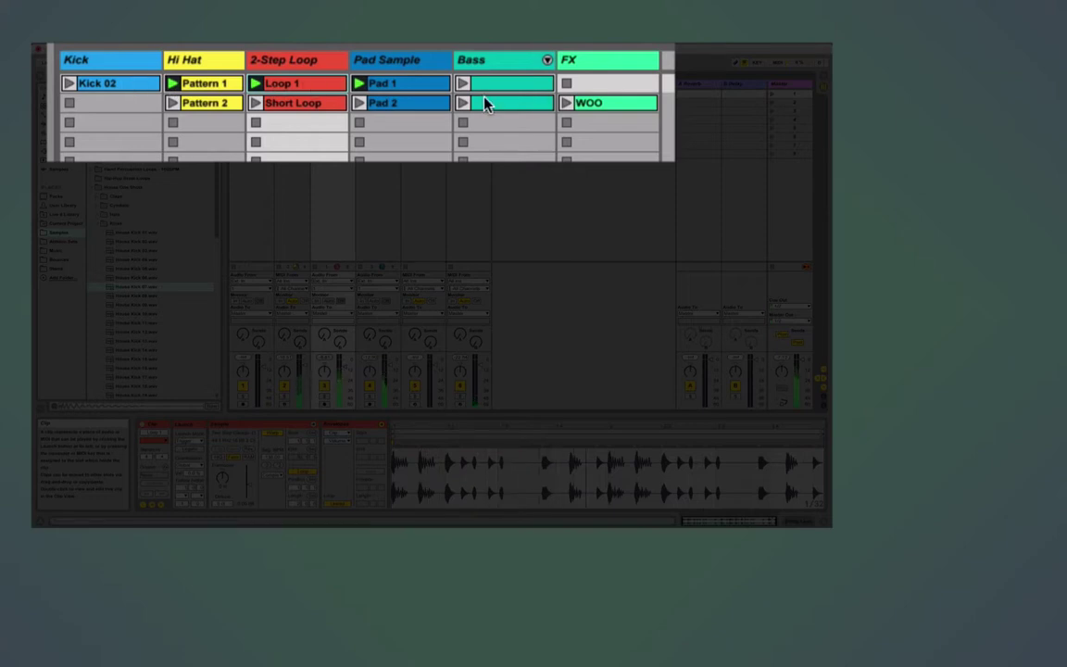
# - Launch Short Loop, then Kick 02, each on its own
pyautogui.click(308, 105)
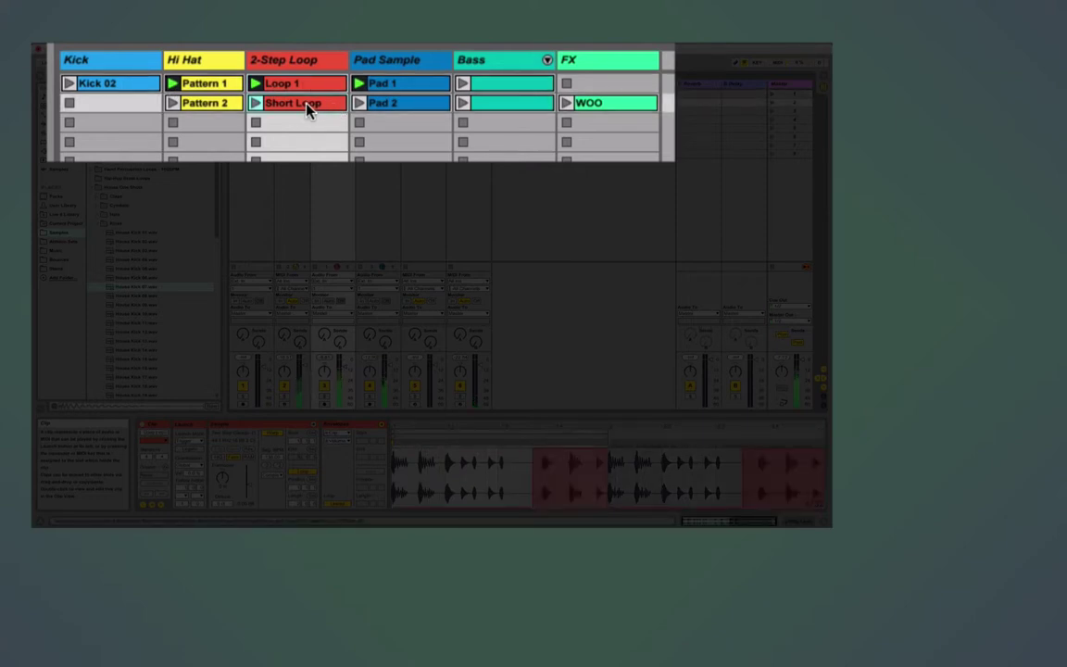
pyautogui.click(412, 109)
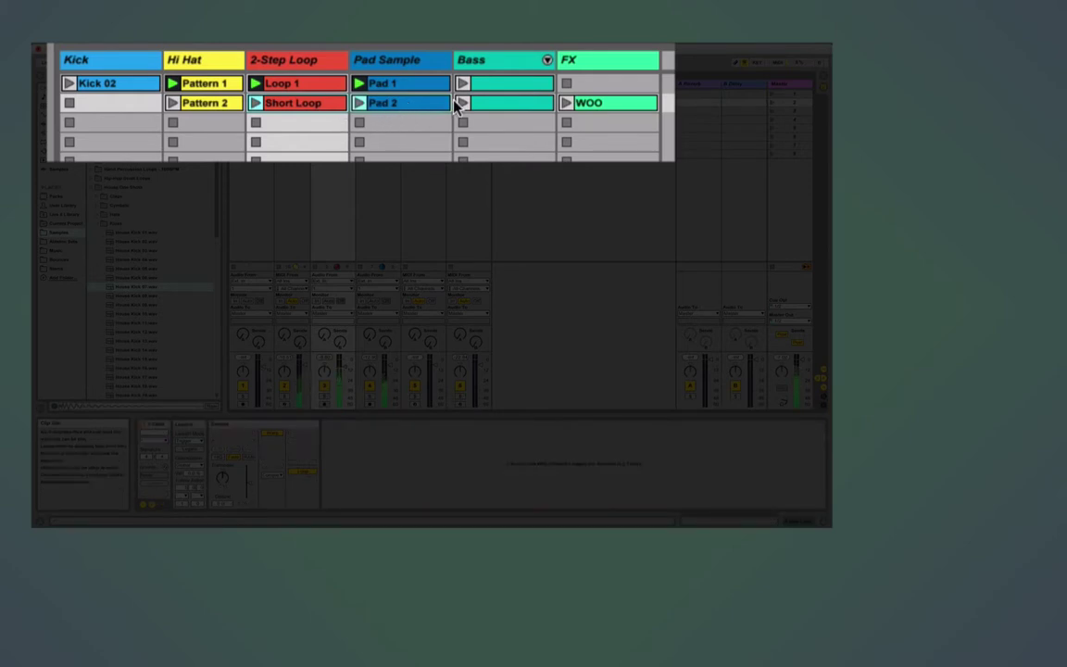
pyautogui.click(111, 83)
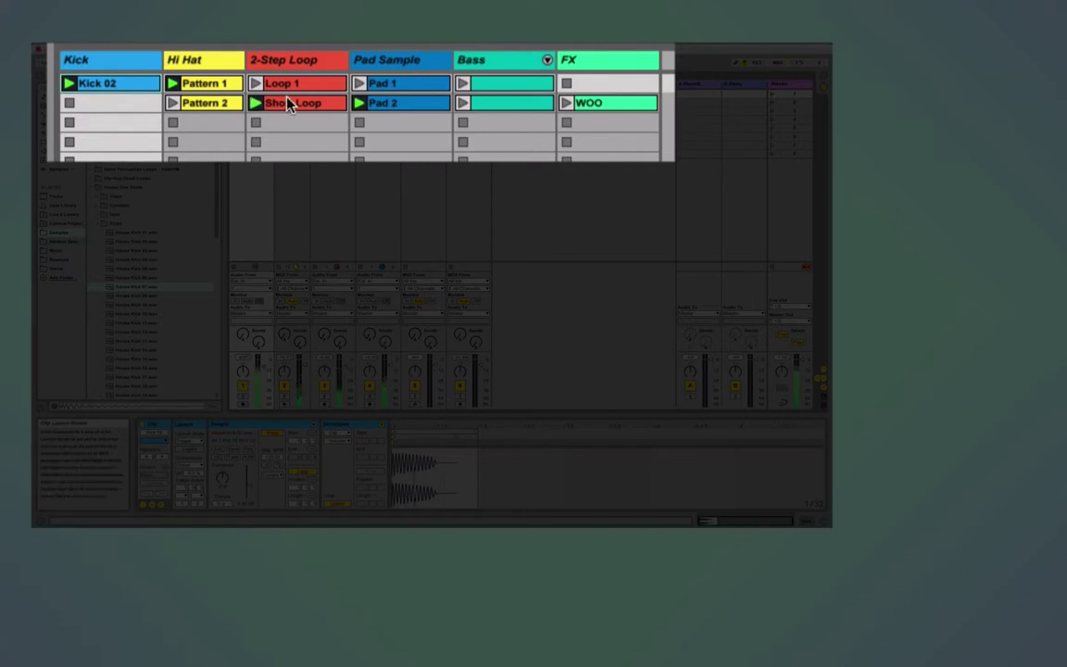
pyautogui.click(357, 84)
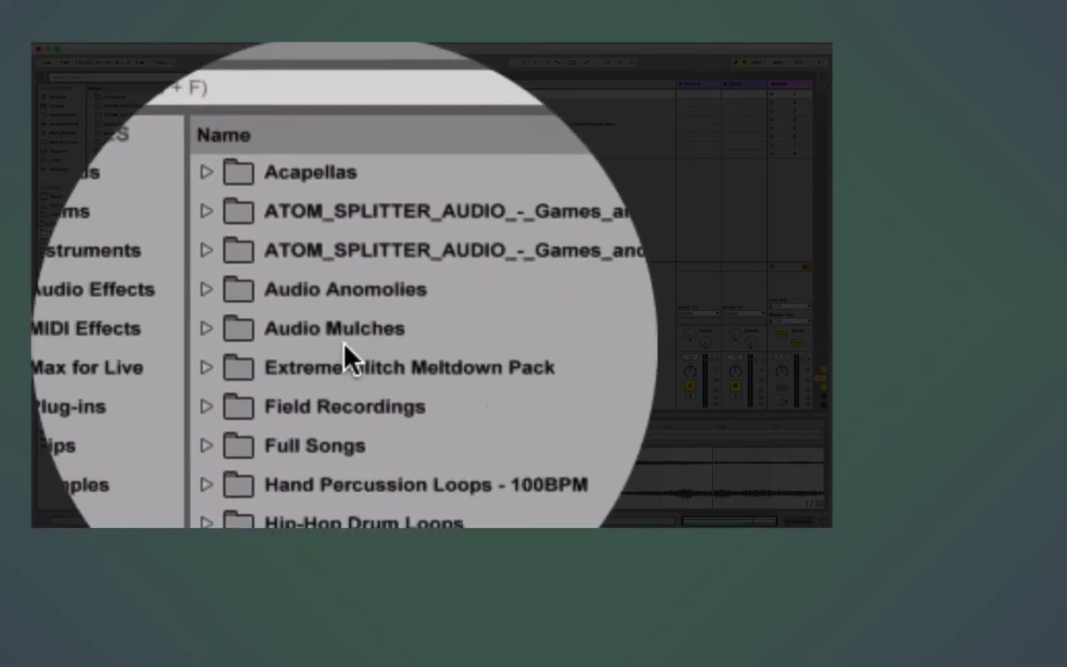
# - Drop the Wind Chimes field recording from Field Recordings into an empty clip slot and view its waveform
pyautogui.click(287, 341)
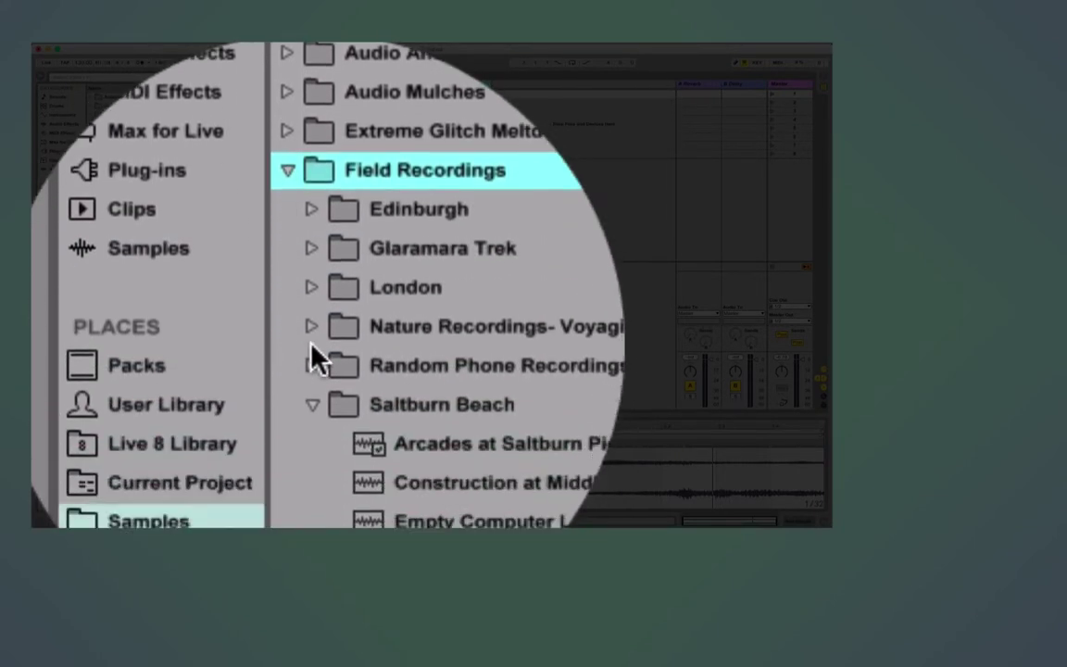
pyautogui.scroll(-5, 346, 290)
pyautogui.click(349, 292)
pyautogui.moveTo(349, 293); pyautogui.dragTo(507, 320)
pyautogui.click(500, 94)
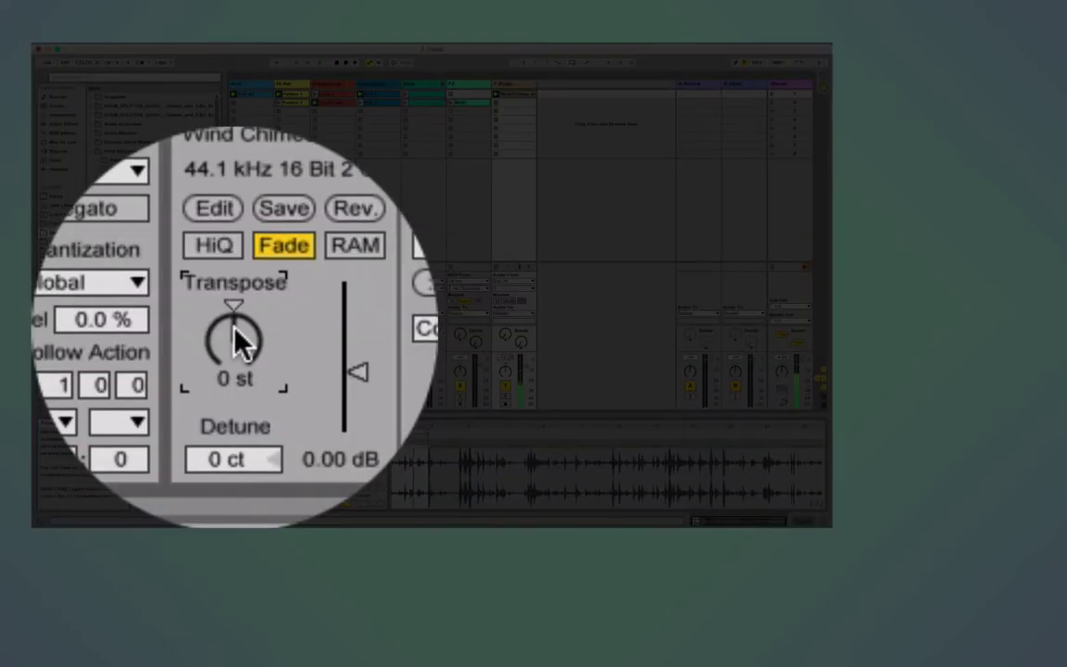
# - Transpose Wind Chimes to -2 st, lower its detune, and raise its Send A reverb
pyautogui.moveTo(234, 343); pyautogui.dragTo(238, 348)
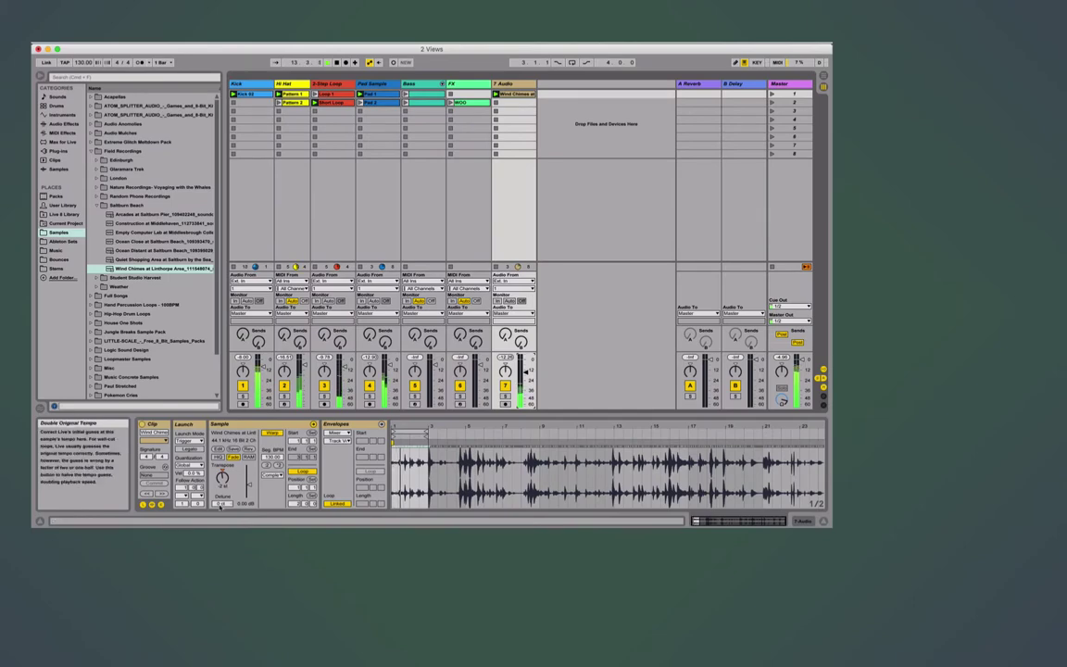
pyautogui.press('Down')
pyautogui.press('Down')
pyautogui.press('Down')
pyautogui.press('Down')
pyautogui.press('Down')
pyautogui.press('Down')
pyautogui.press('Down')
pyautogui.press('Down')
pyautogui.press('Down')
pyautogui.press('Down')
pyautogui.press('Down')
pyautogui.press('Down')
pyautogui.press('Down')
pyautogui.press('Down')
pyautogui.press('Down')
pyautogui.press('Down')
pyautogui.press('Down')
pyautogui.press('Down')
pyautogui.press('Down')
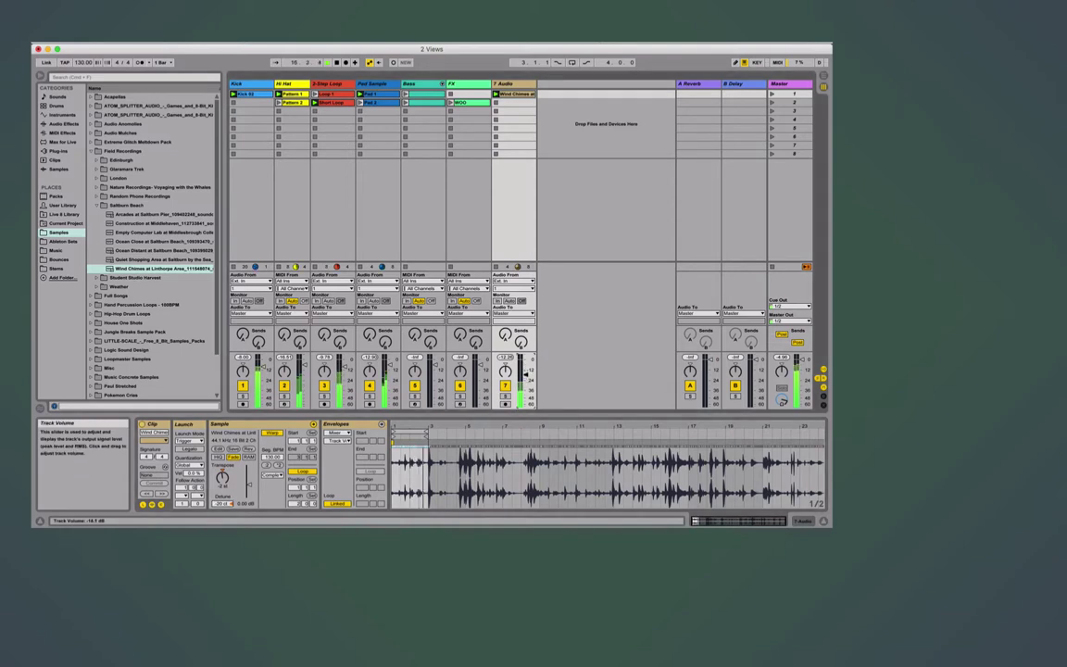
pyautogui.moveTo(505, 333); pyautogui.dragTo(496, 236)
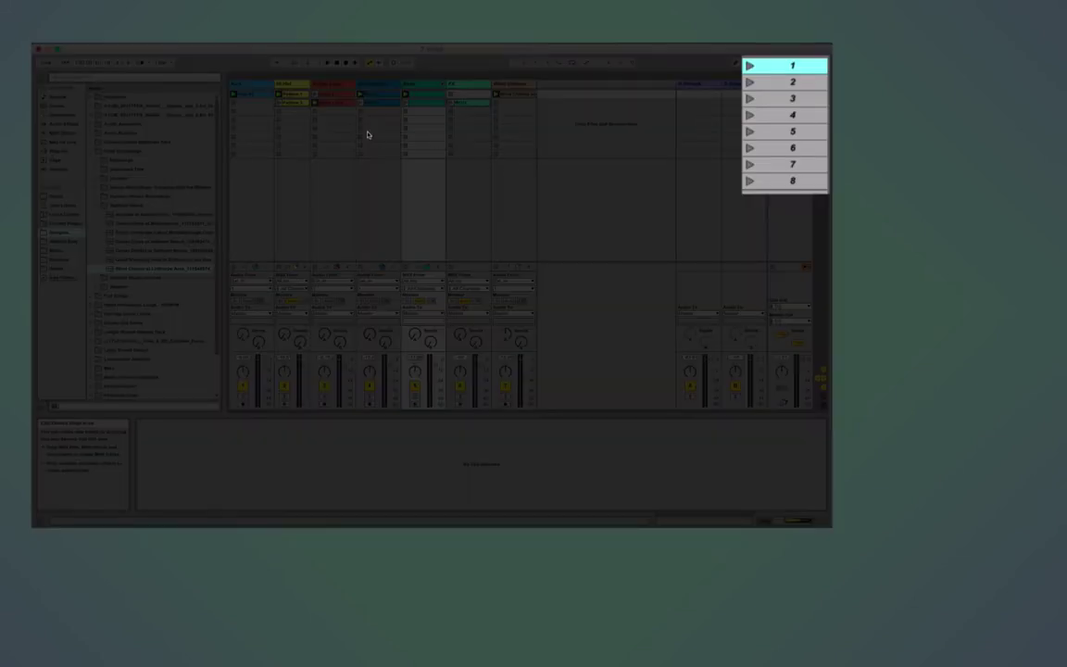
# - Launch scene row 3, select an empty Hi Hat slot, then launch scene 1
pyautogui.click(246, 110)
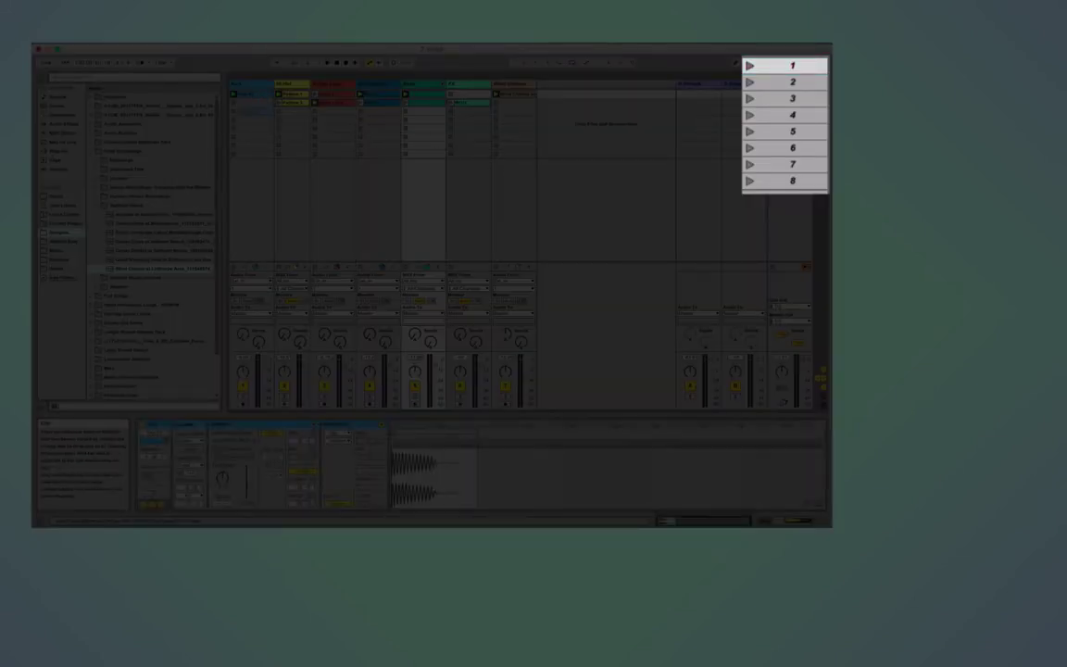
pyautogui.click(295, 111)
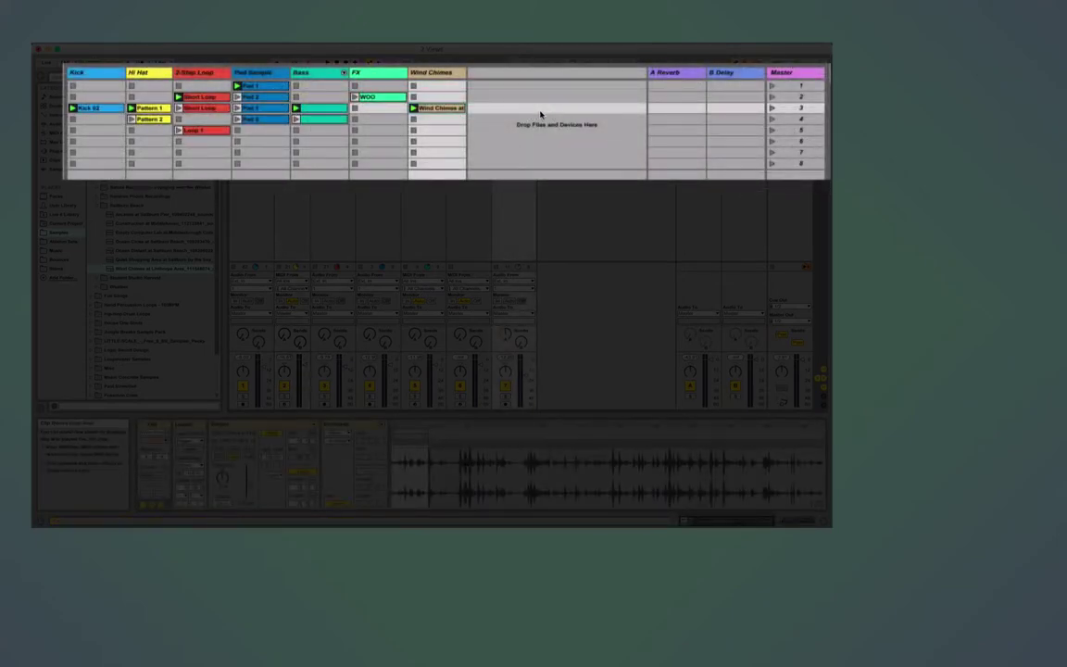
pyautogui.click(772, 86)
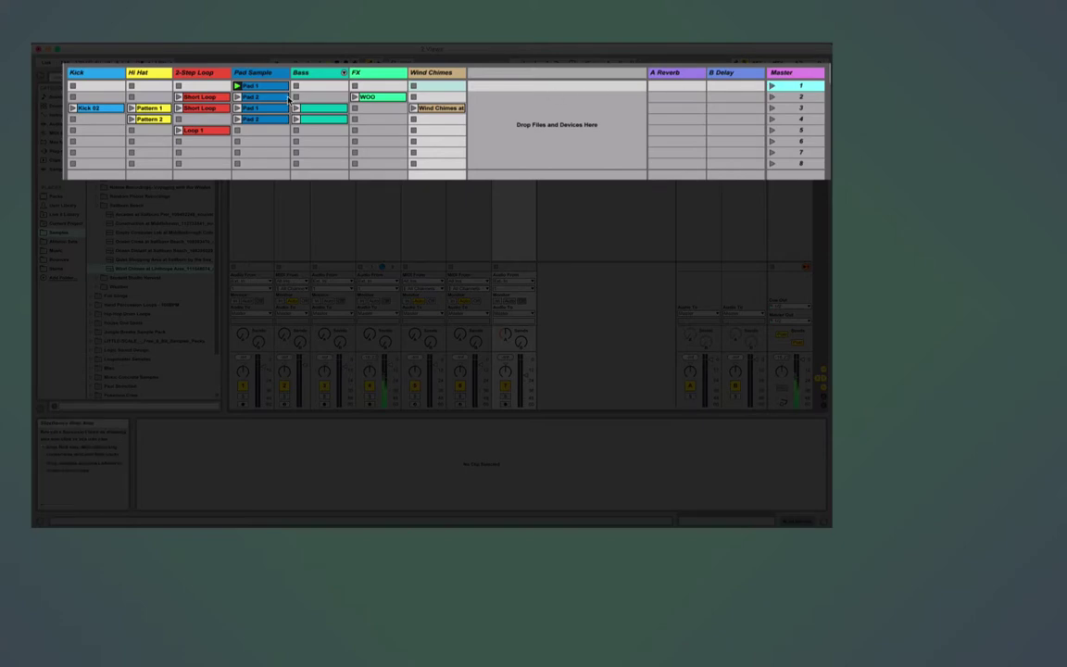
# - Copy Pattern 2 into the Hi Hat slot in row 2, then launch scenes 2 and 3
pyautogui.click(153, 109)
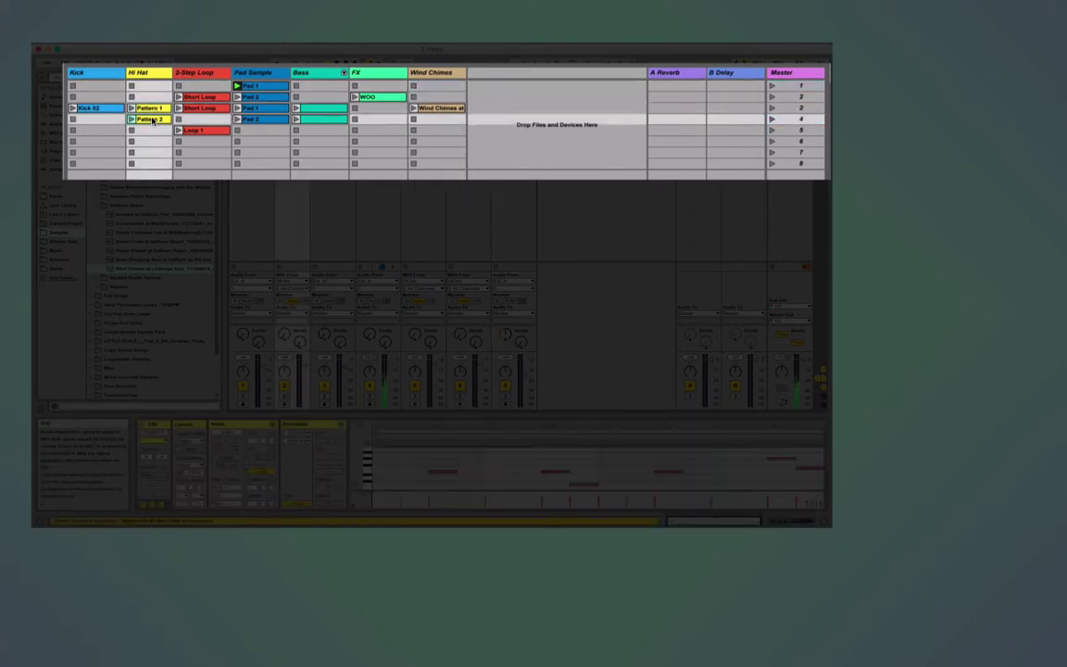
pyautogui.moveTo(152, 119); pyautogui.dragTo(148, 97)
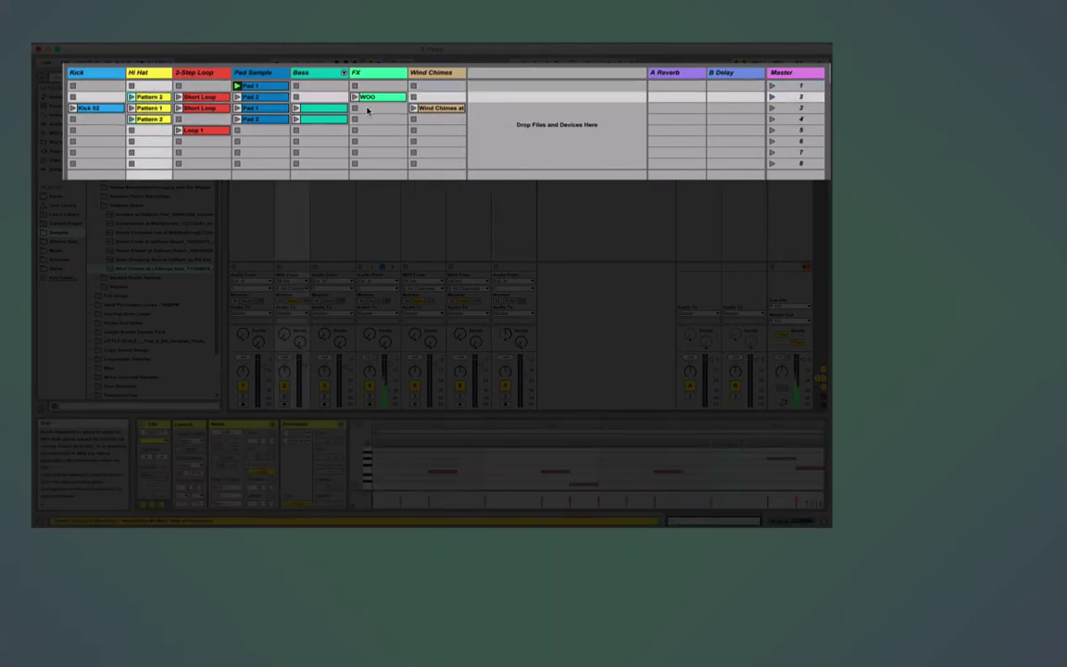
pyautogui.click(770, 97)
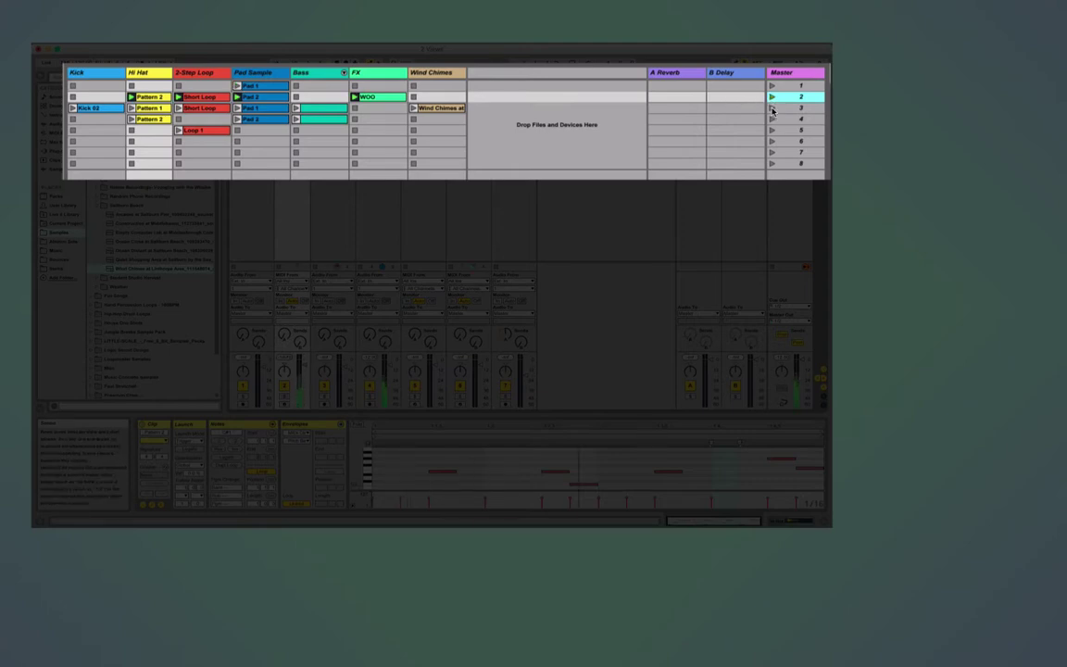
pyautogui.click(772, 108)
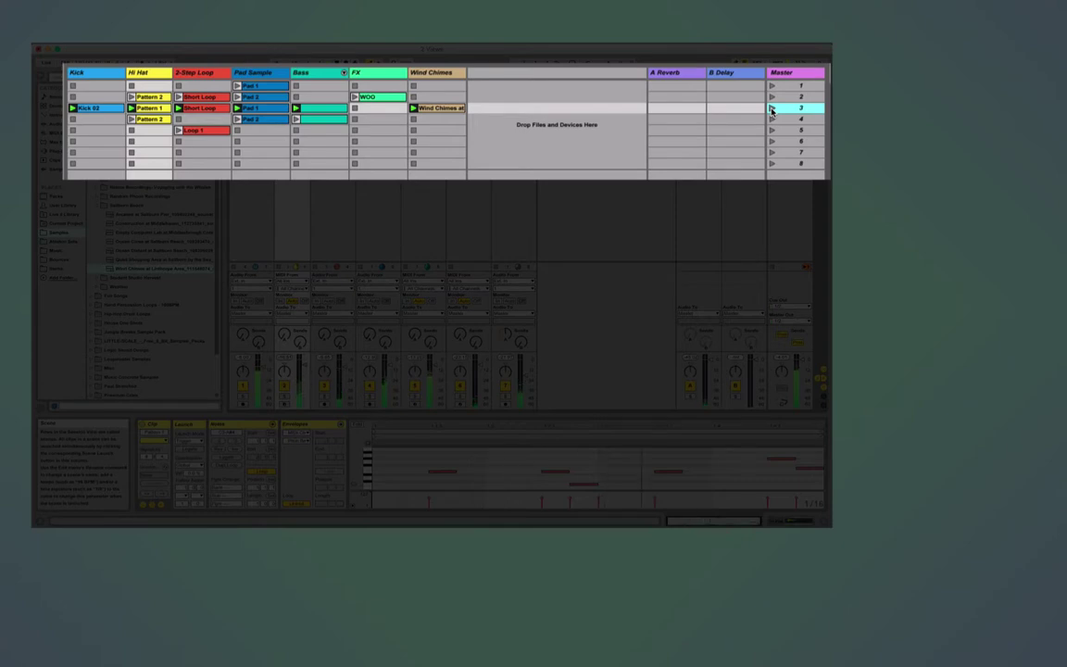
# - Move Loop 1 up to row 4 and duplicate Kick 02 into the row 4 Kick slot
pyautogui.moveTo(216, 132)
pyautogui.mouseDown()
pyautogui.moveTo(221, 146)
pyautogui.moveTo(199, 119)
pyautogui.mouseUp()
pyautogui.click(102, 109)
pyautogui.hotkey('ctrl', 'd')
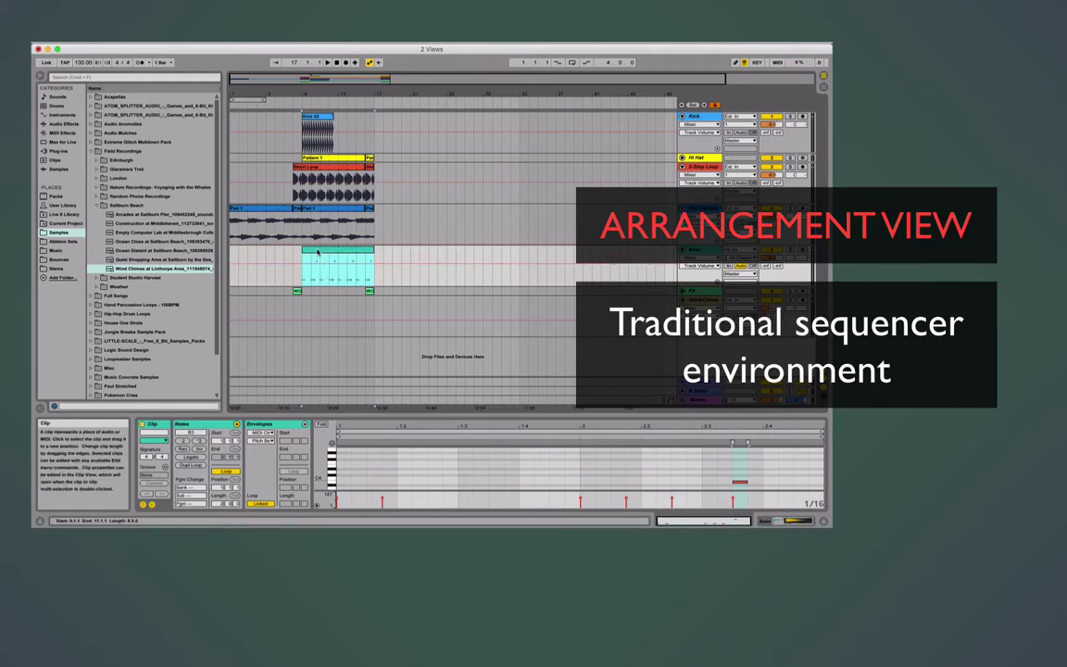
# - Copy the short Pad piece to the end of the Pad track and duplicate Short Loop after itself
pyautogui.moveTo(334, 215); pyautogui.dragTo(482, 229)
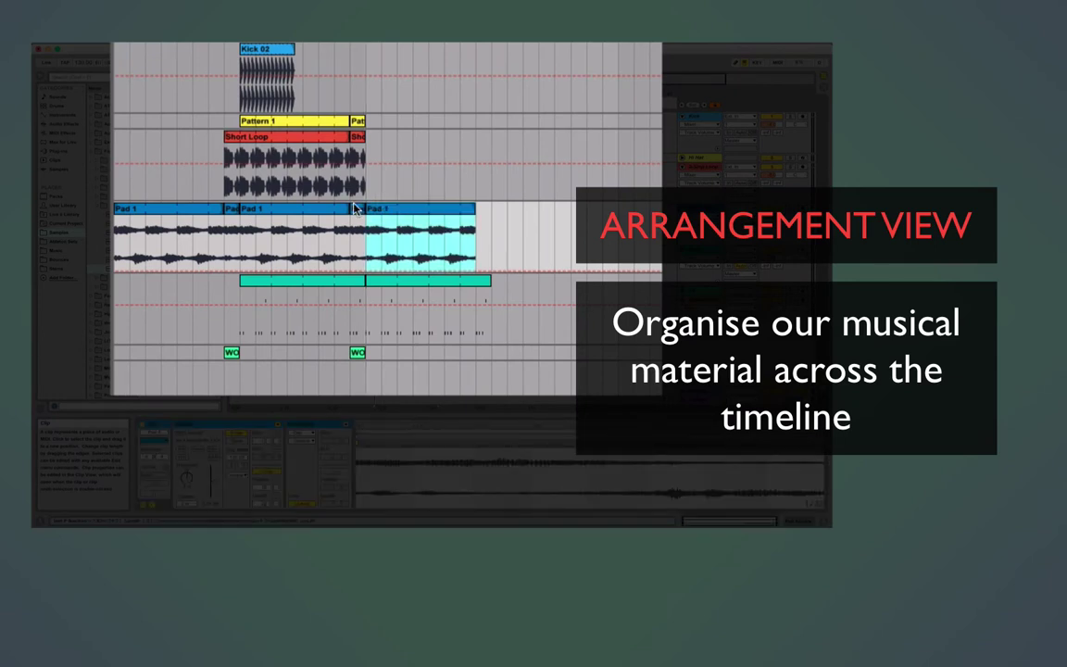
pyautogui.click(355, 209)
pyautogui.click(326, 148)
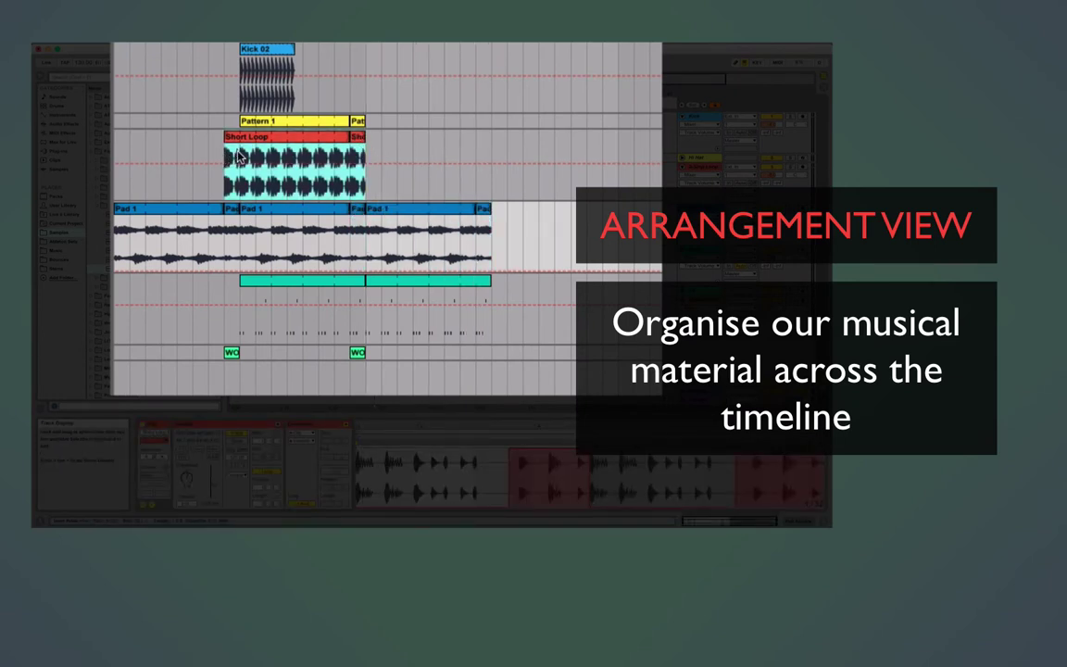
pyautogui.click(239, 156)
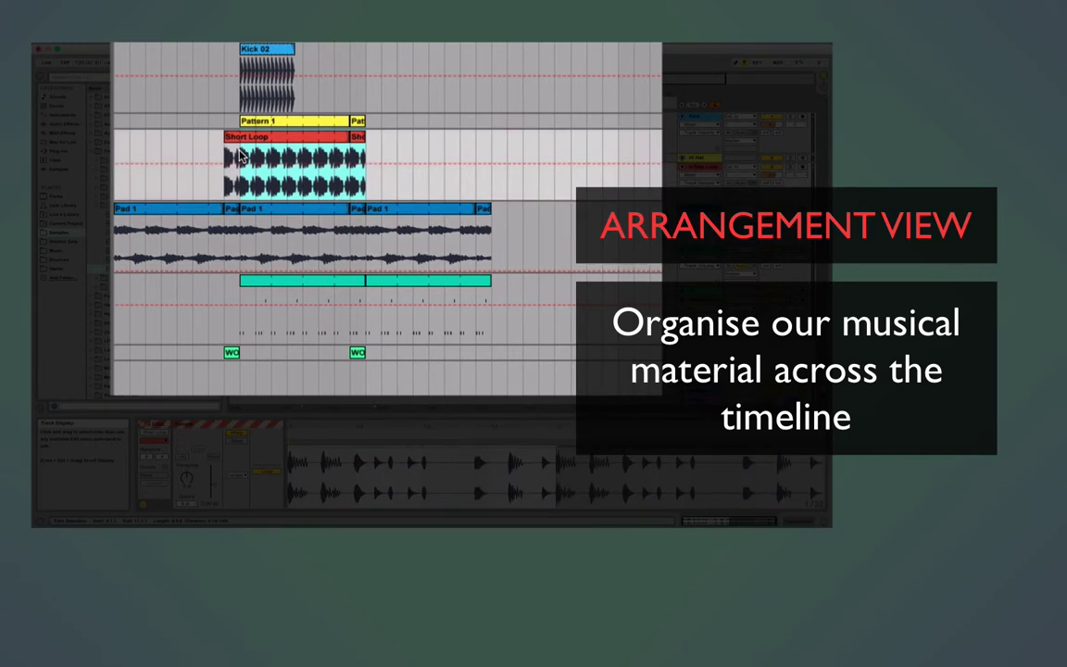
pyautogui.hotkey('ctrl', 'd')
# - Copy Pattern 1 right after itself and lengthen the Kick 02 clip to the right
pyautogui.click(310, 119)
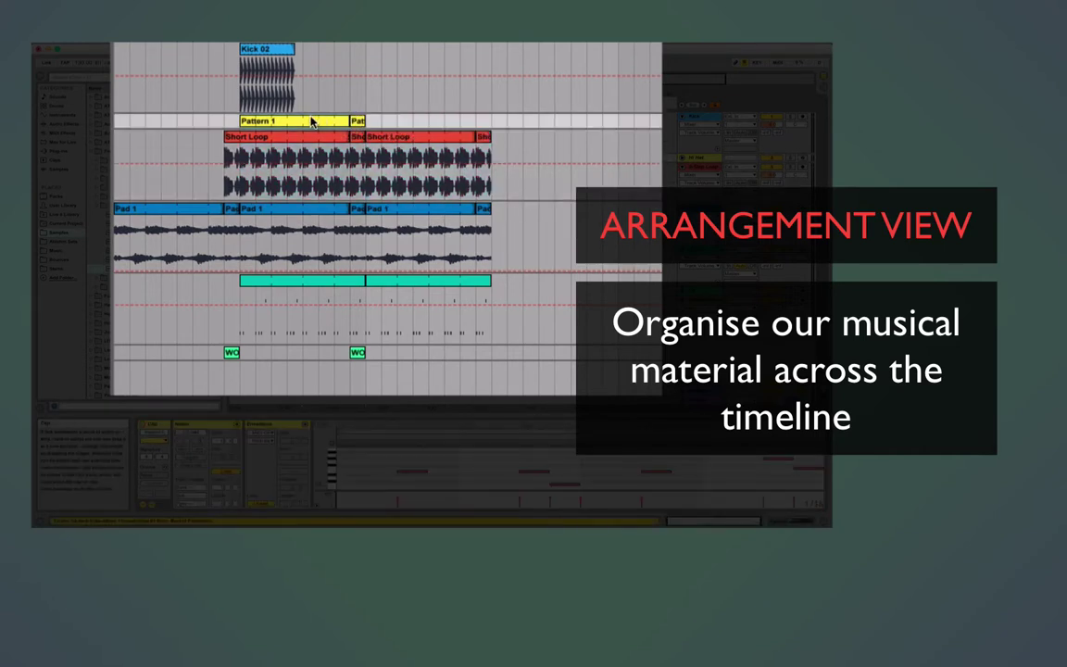
pyautogui.moveTo(313, 121); pyautogui.dragTo(490, 121)
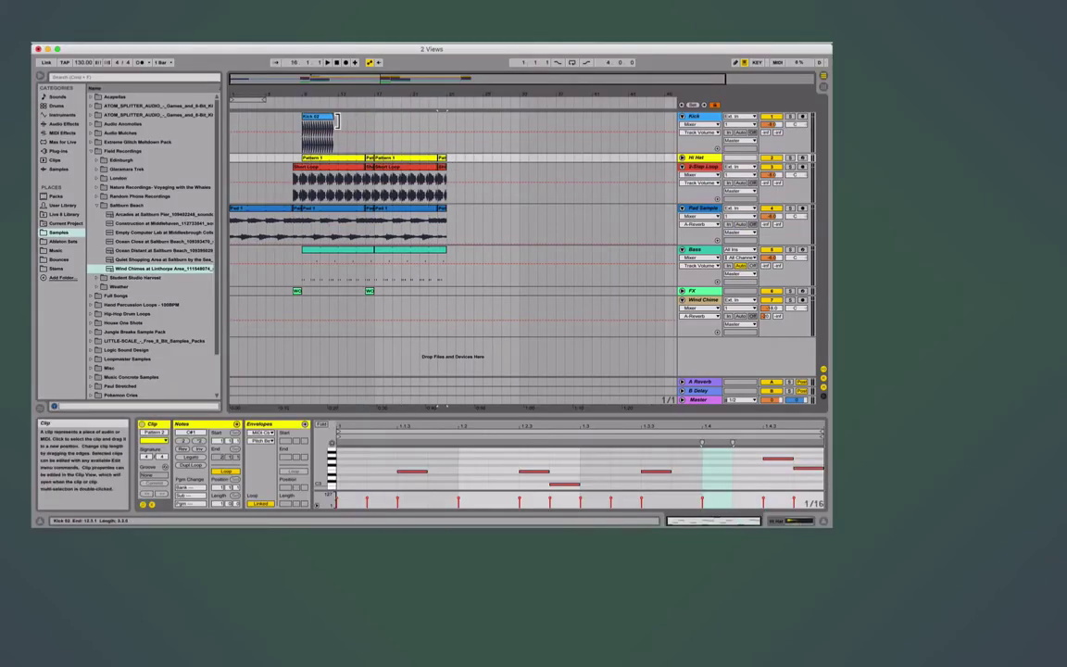
pyautogui.moveTo(337, 121); pyautogui.dragTo(452, 131)
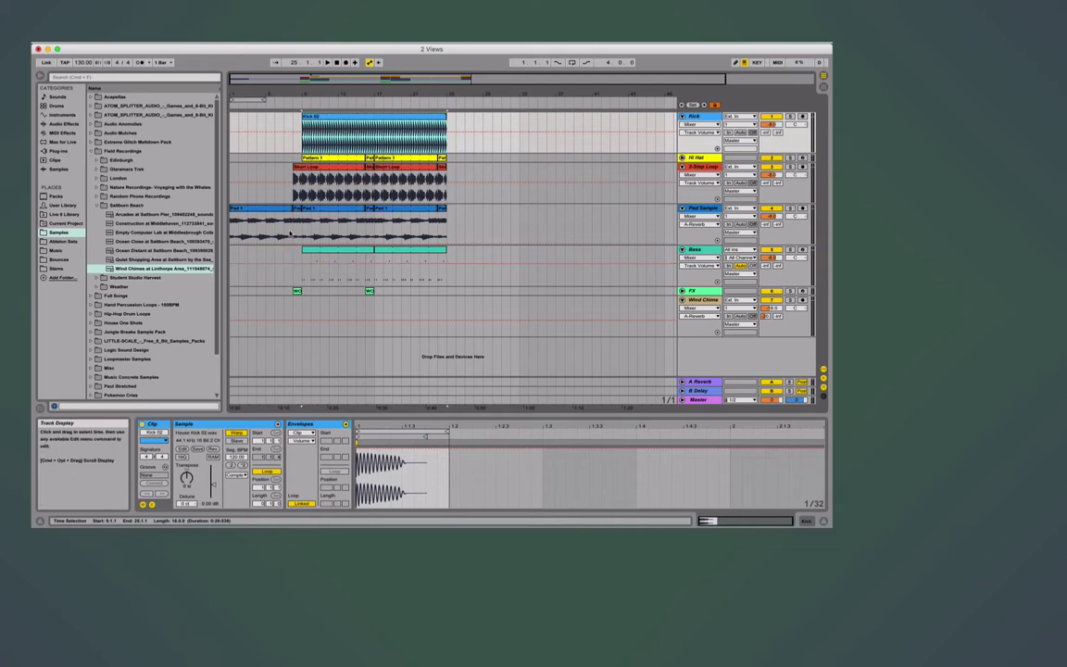
pyautogui.click(290, 233)
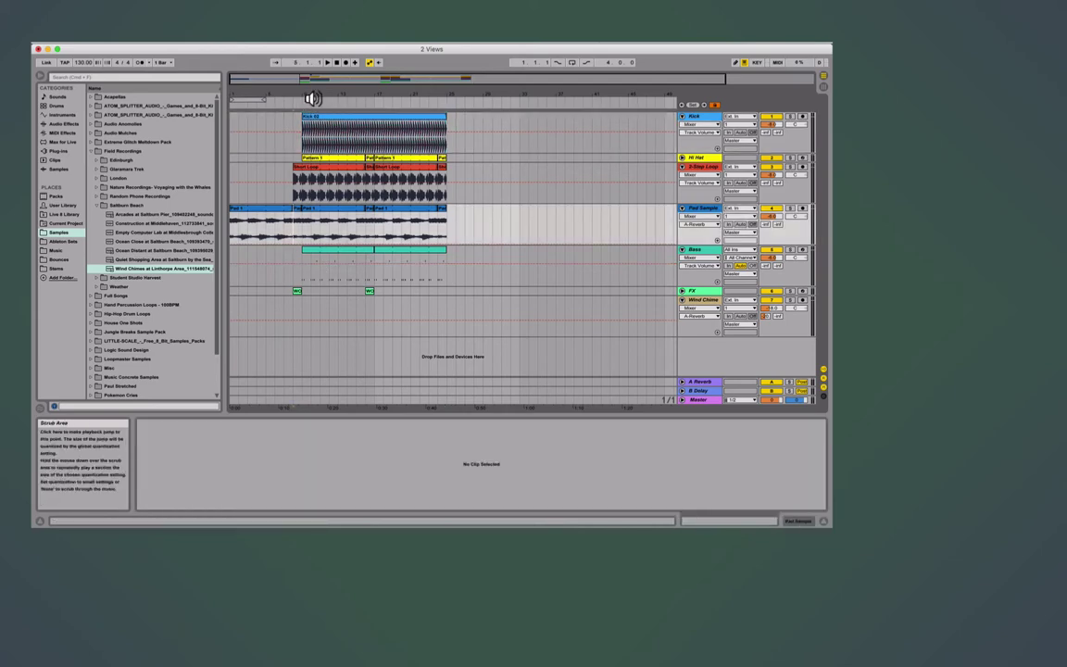
# - Zoom into Kick 02, split it at a one-beat selection, consolidate, and ramp its volume down
pyautogui.click(330, 130)
pyautogui.press('z')
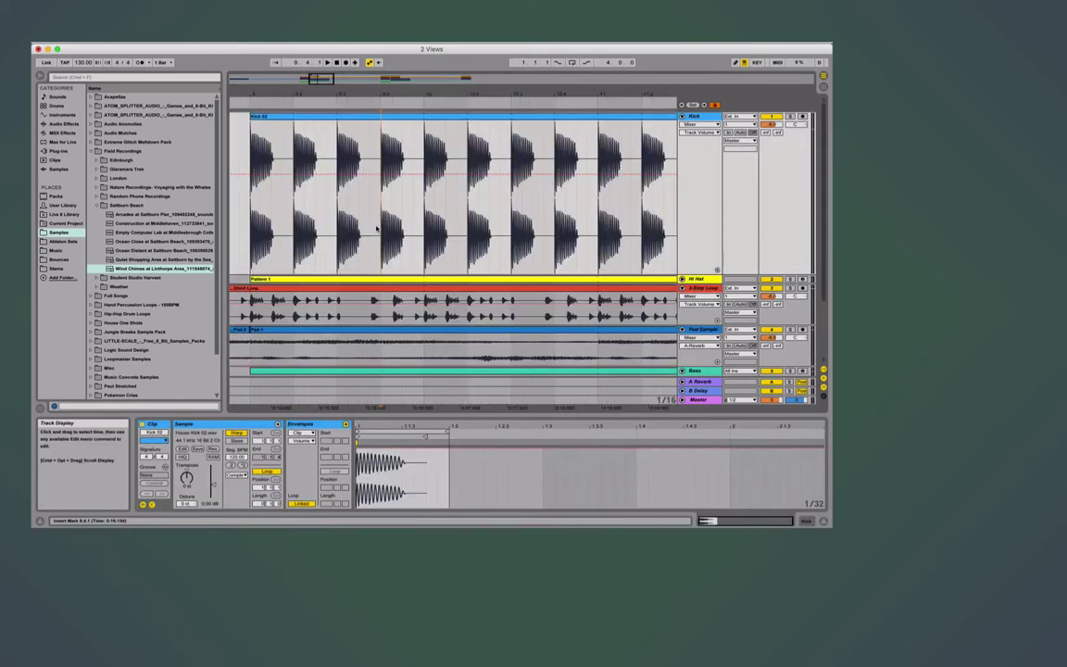
pyautogui.moveTo(294, 230); pyautogui.dragTo(336, 231)
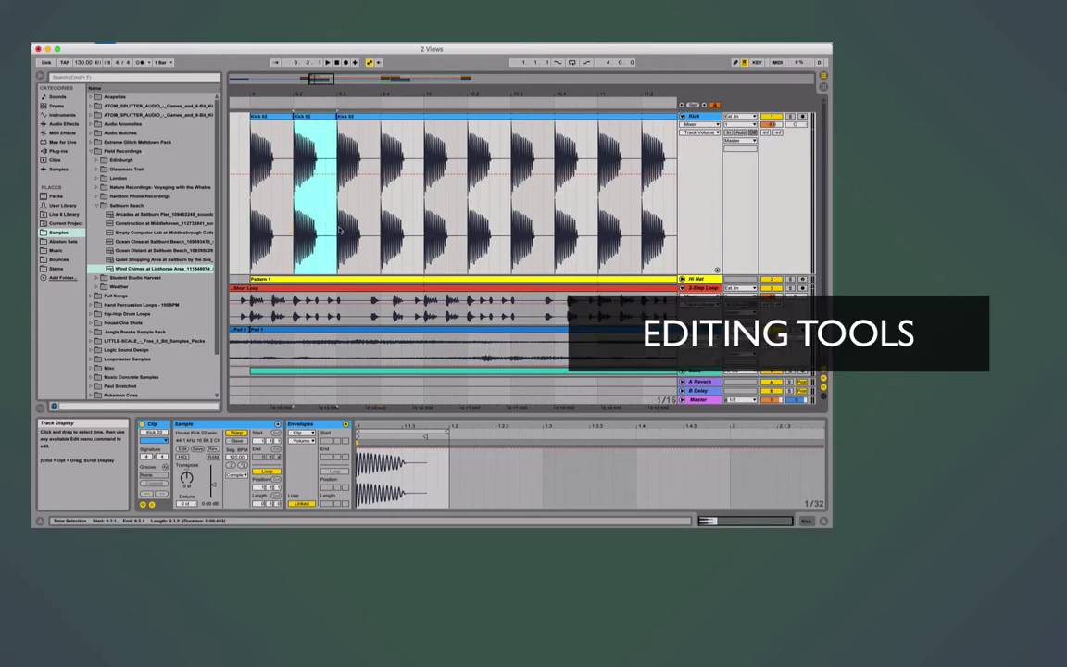
pyautogui.press('super+e')
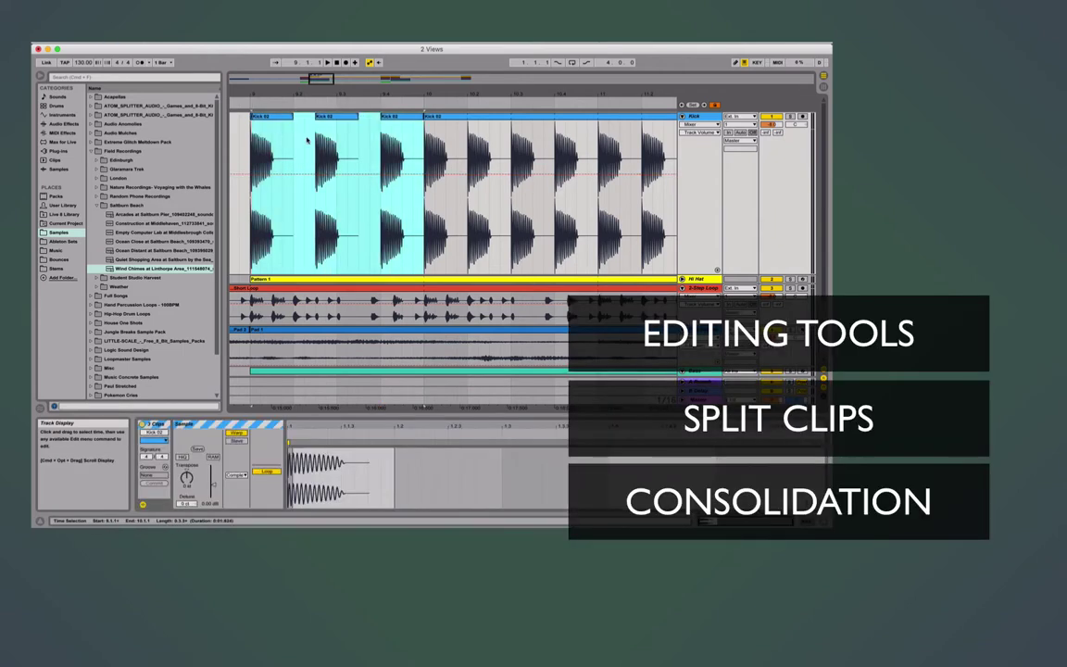
pyautogui.press('super+j')
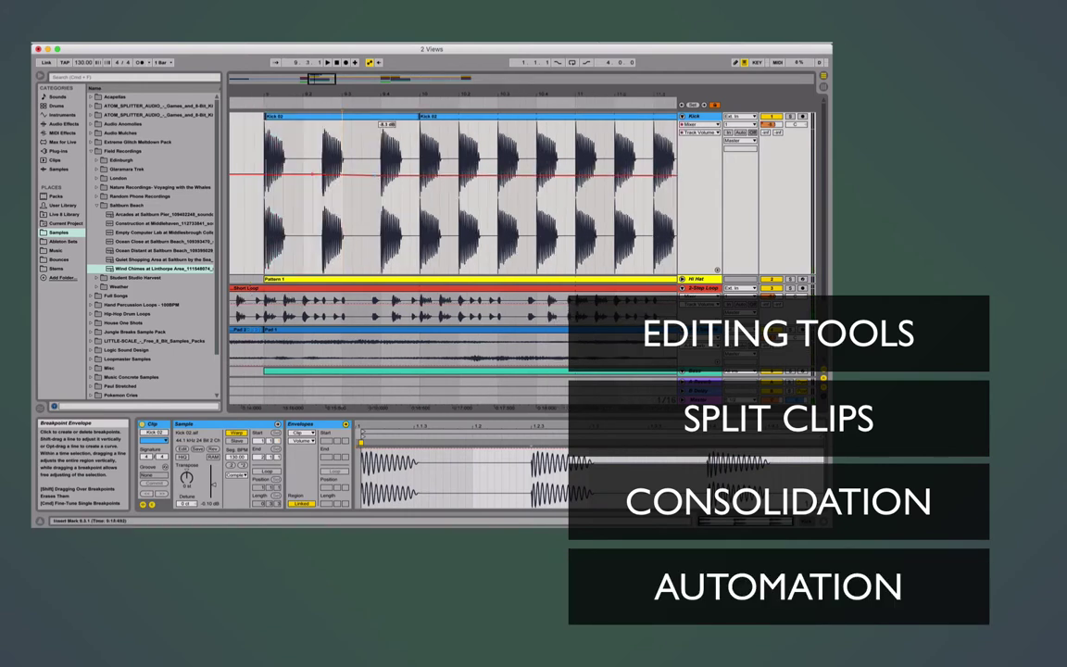
pyautogui.moveTo(419, 173); pyautogui.dragTo(454, 274)
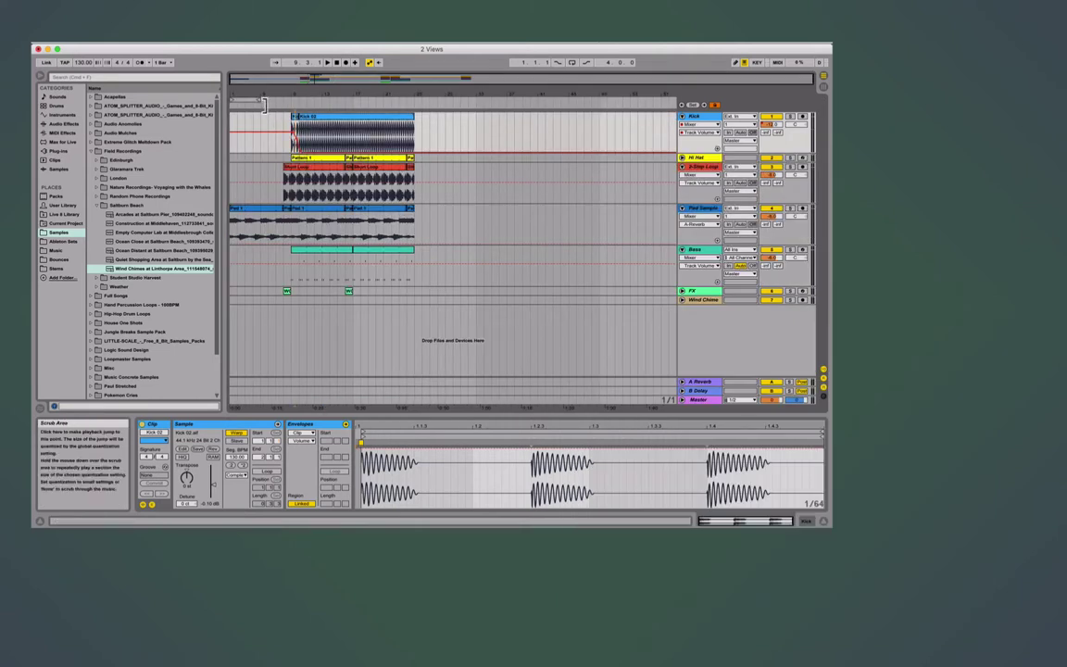
# - Extend the loop to 20 bars and bring up the Export Audio/Video settings
pyautogui.moveTo(263, 103)
pyautogui.mouseDown()
pyautogui.moveTo(236, 96)
pyautogui.moveTo(399, 98)
pyautogui.mouseUp()
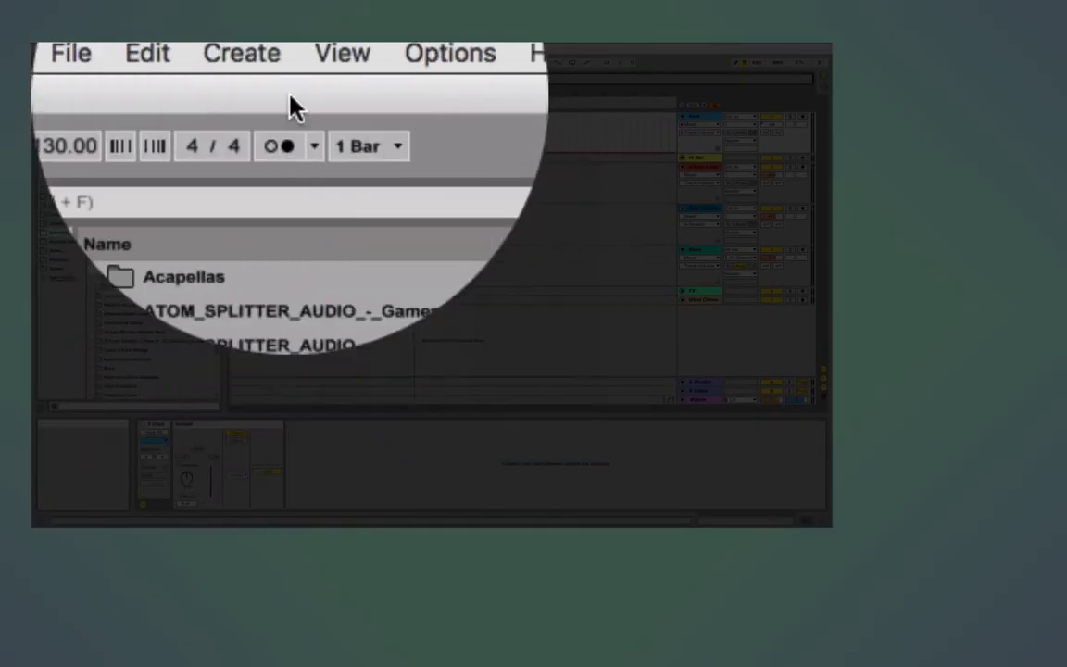
pyautogui.click(85, 37)
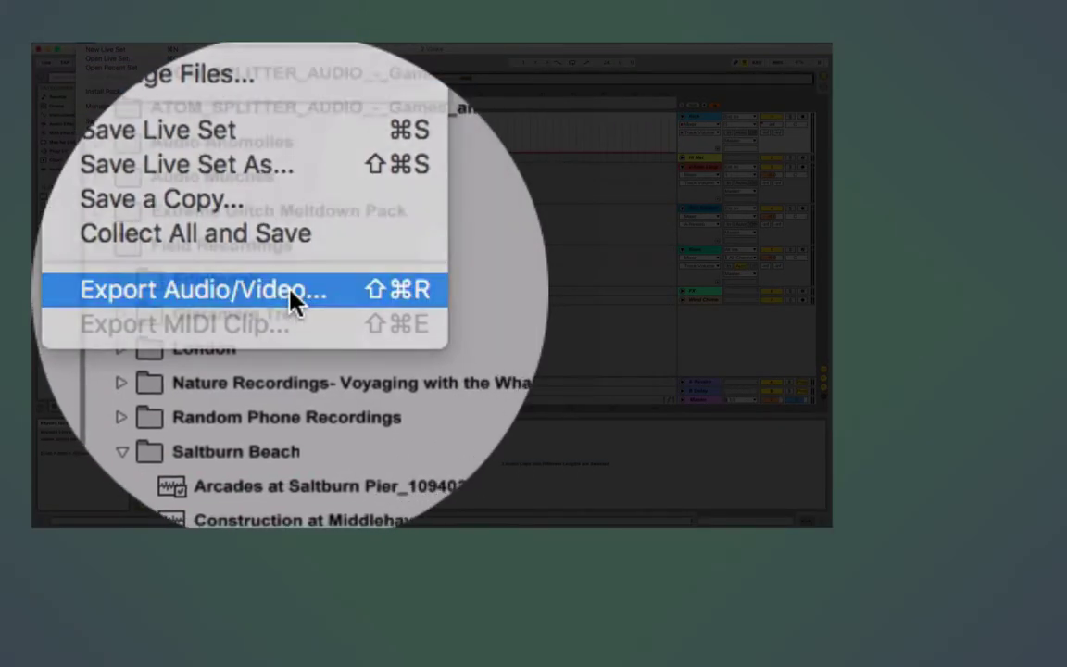
pyautogui.click(290, 291)
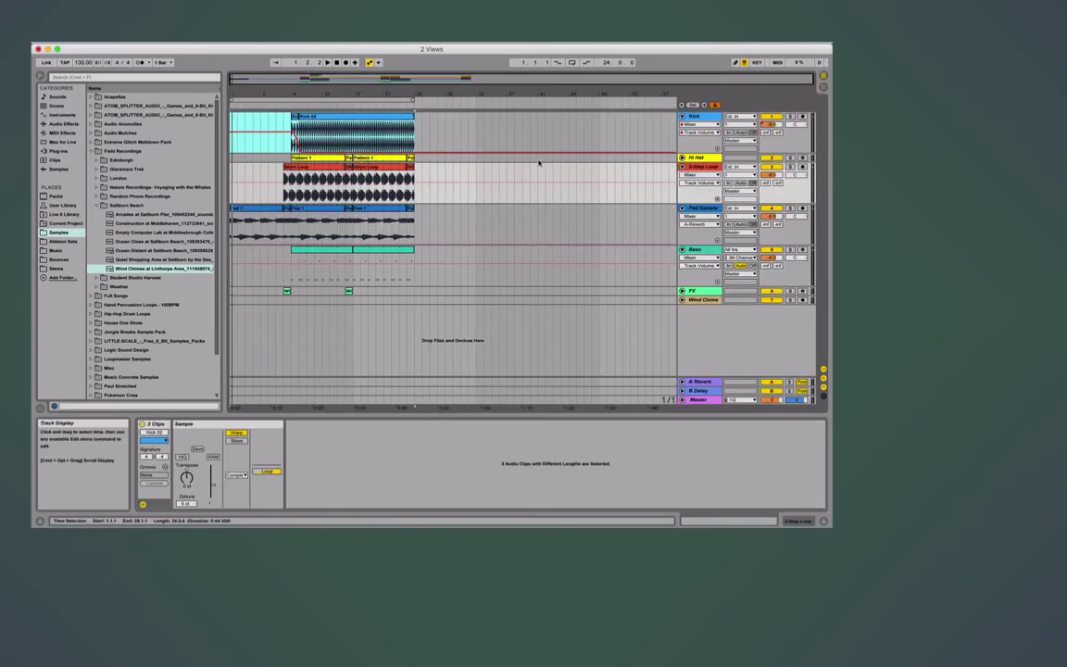
# - Toggle between views and select the Hi Hat, 2-Step Loop and Pad Sample tracks
pyautogui.press('Tab')
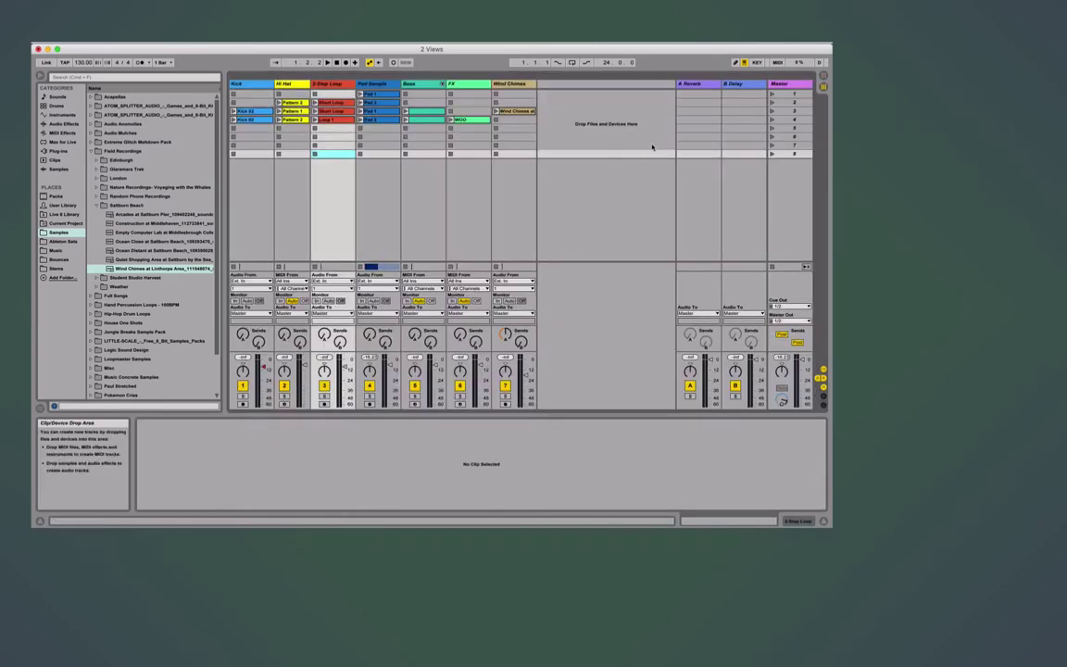
pyautogui.press('Tab')
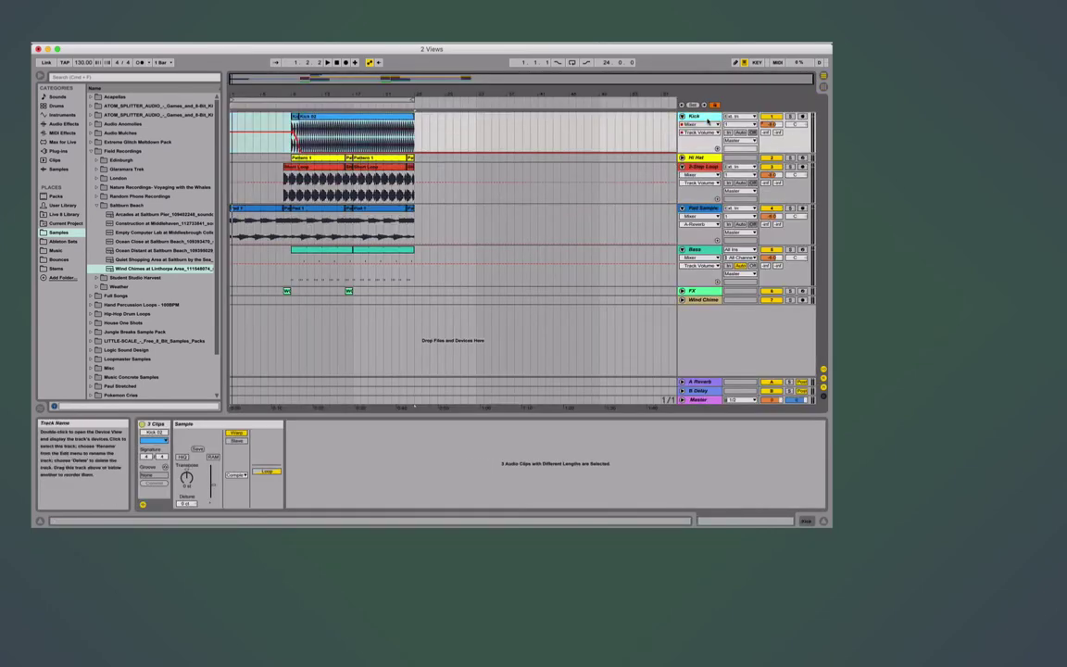
pyautogui.click(705, 159)
pyautogui.click(704, 168)
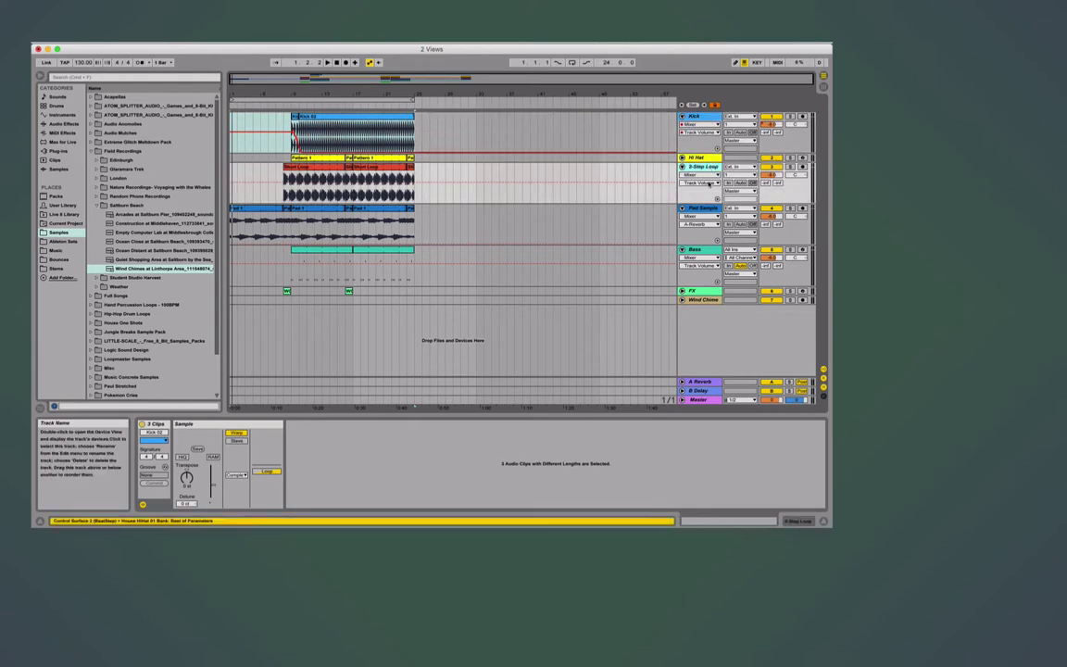
pyautogui.click(707, 206)
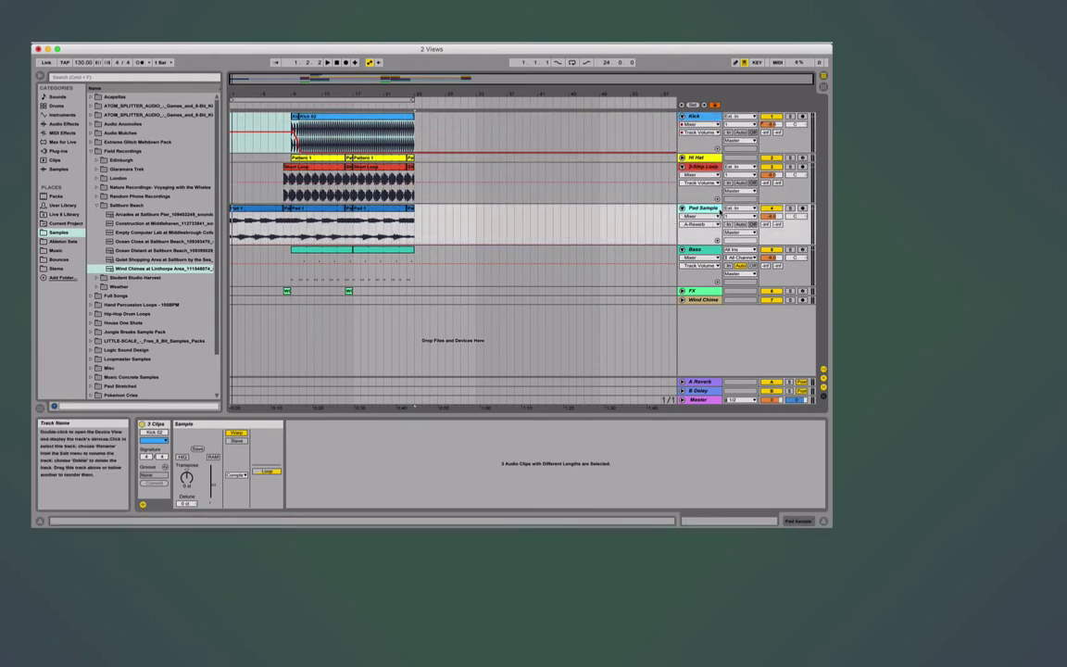
# - In Session View, drag the FX track so it sits right of Wind Chimes
pyautogui.press('Tab')
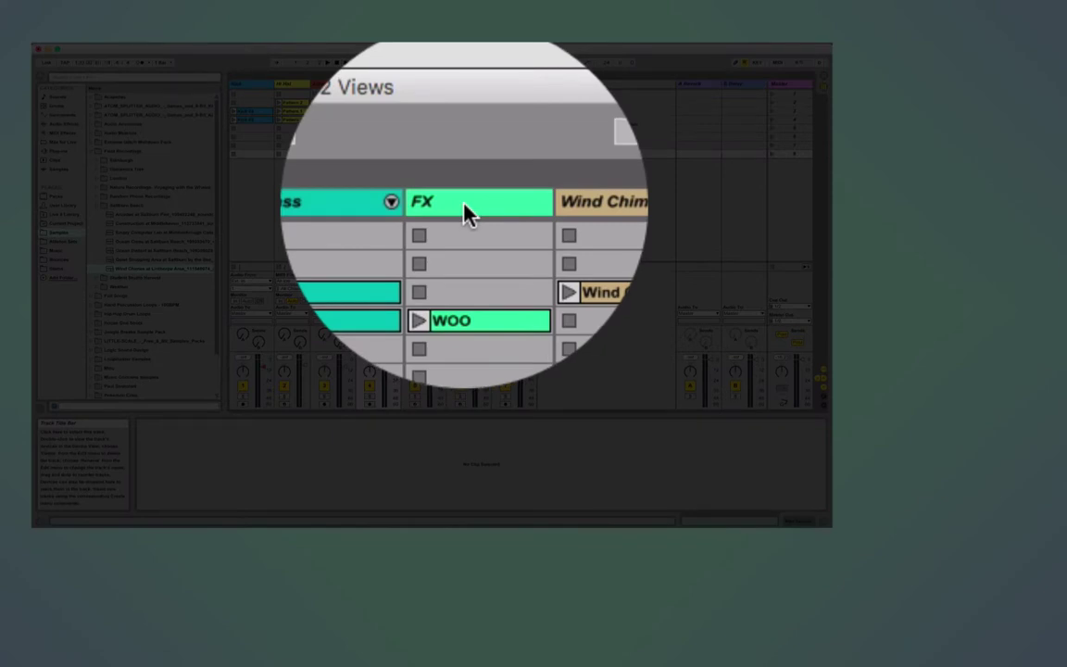
pyautogui.click(472, 84)
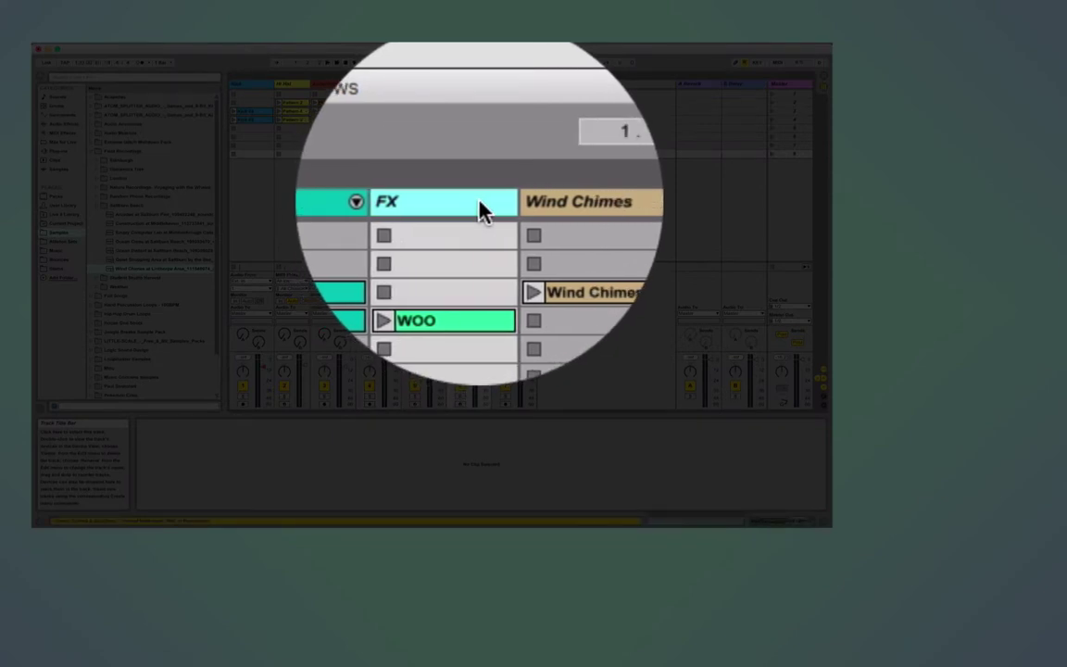
pyautogui.moveTo(477, 211); pyautogui.dragTo(550, 214)
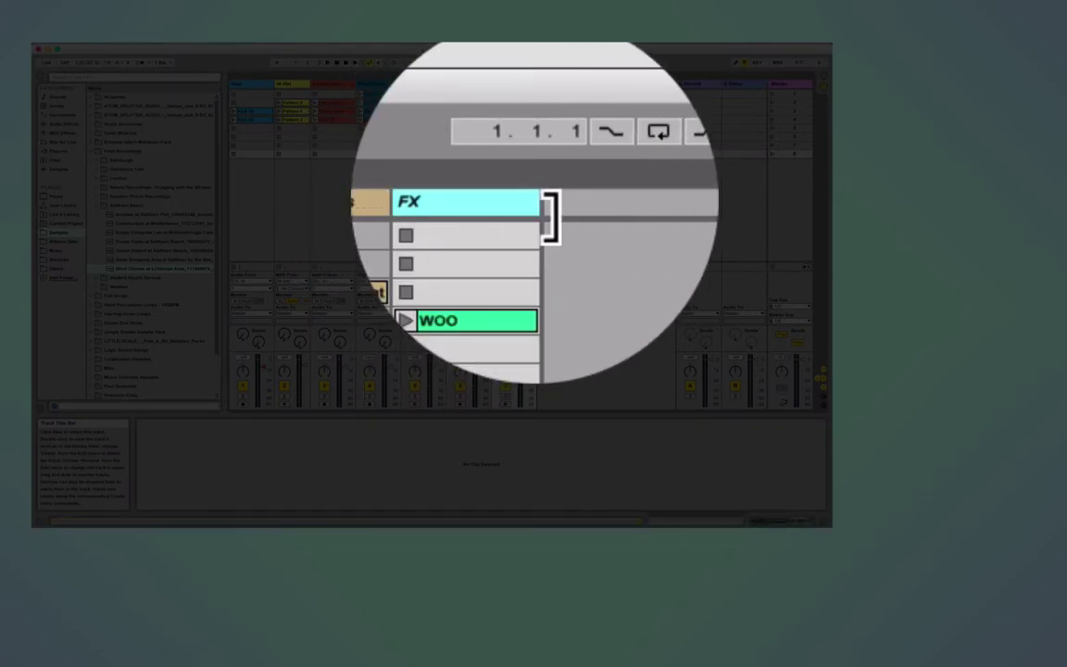
pyautogui.press('Tab')
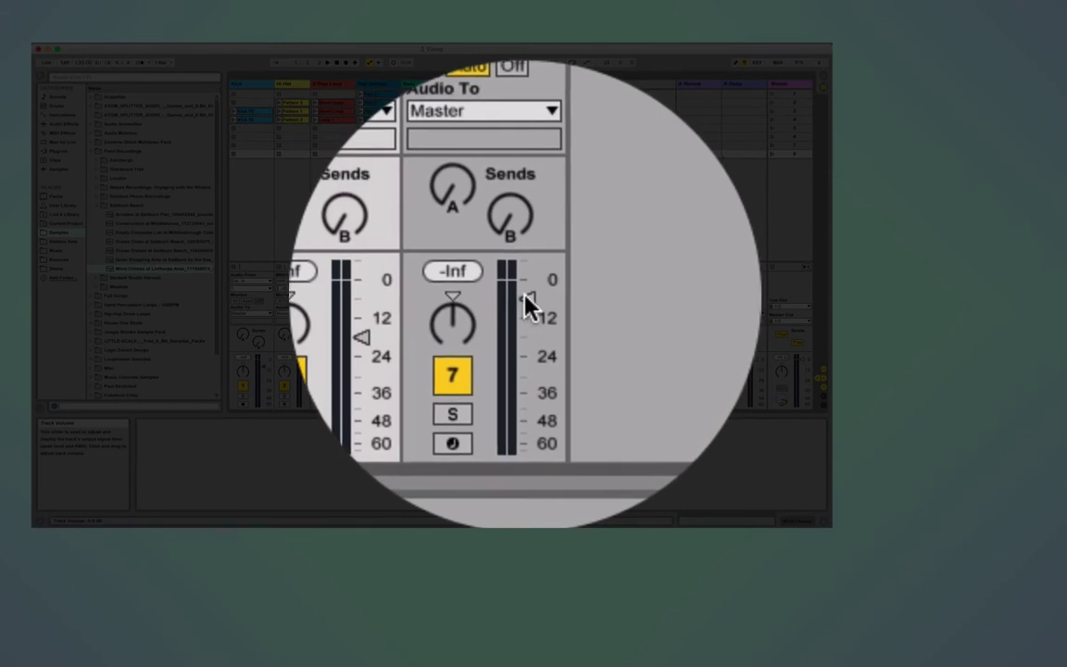
# - Drag the FX track's volume fader down to -24.3 dB and expand its mixer settings
pyautogui.click(528, 300)
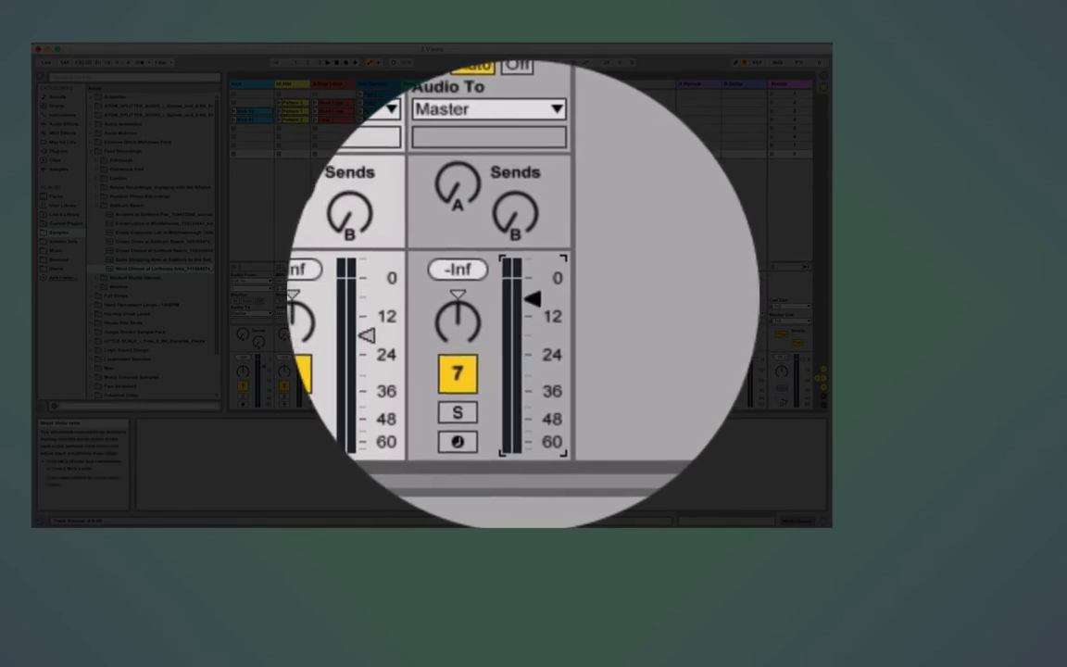
pyautogui.moveTo(530, 298); pyautogui.dragTo(532, 356)
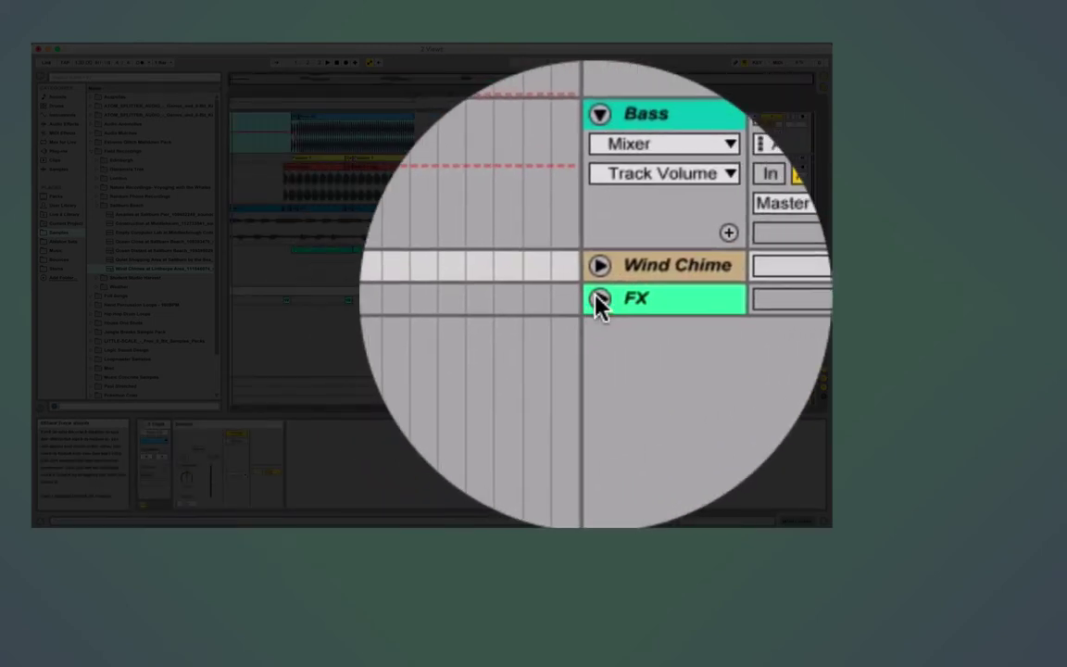
pyautogui.click(598, 298)
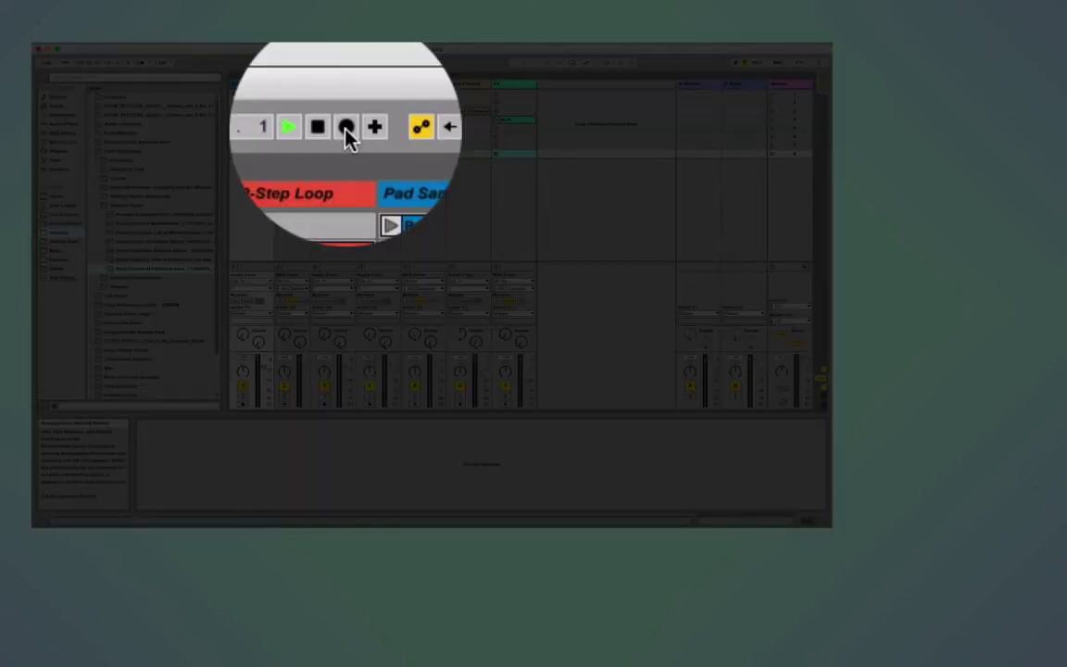
# - Arm Arrangement recording, launch Pad 1, then launch Hi Hat Pattern 1, checking the timeline
pyautogui.click(346, 129)
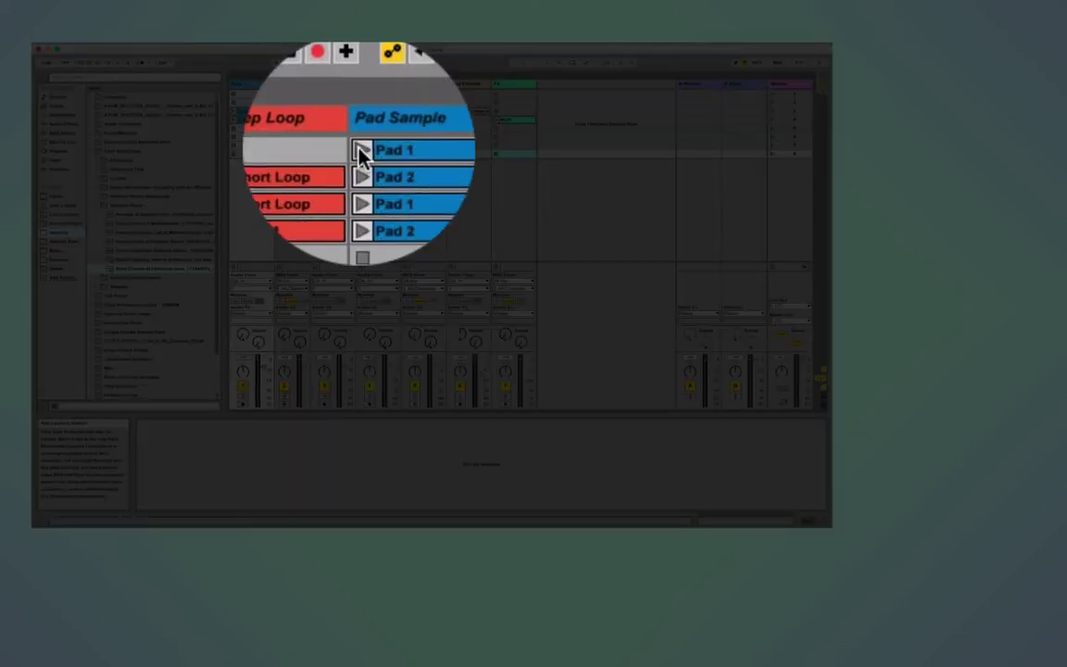
pyautogui.click(360, 93)
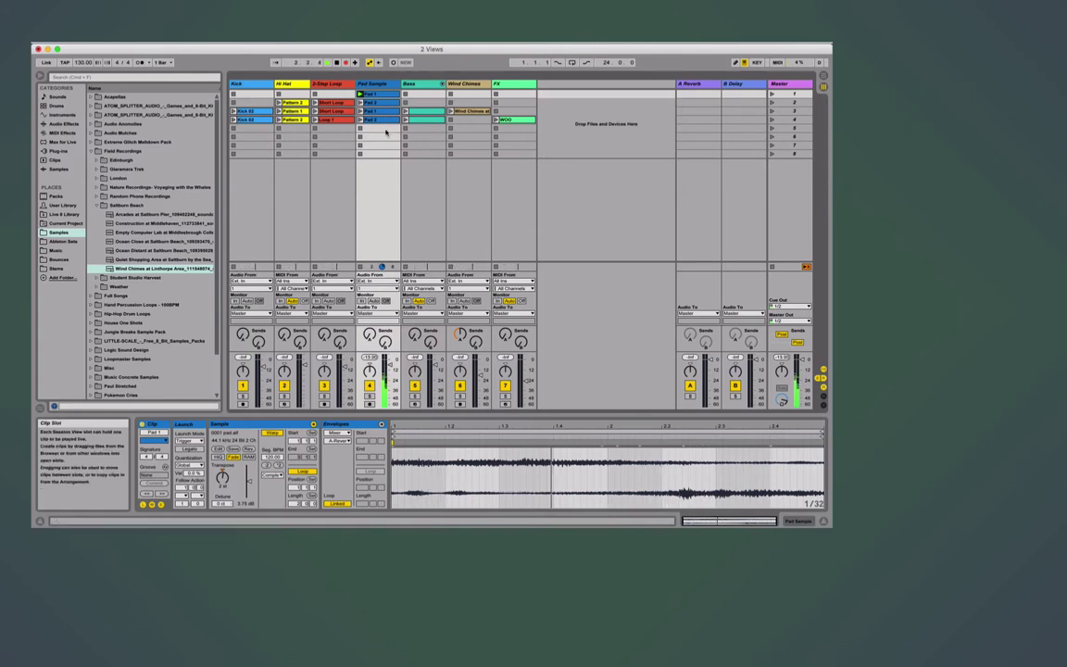
pyautogui.press('Tab')
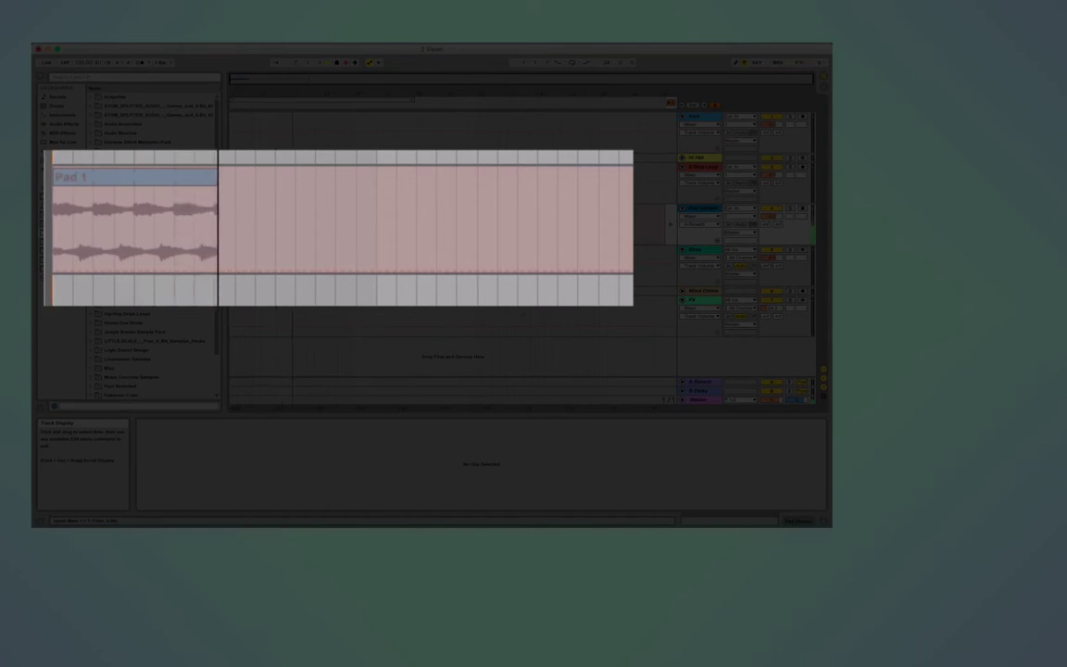
pyautogui.press('Tab')
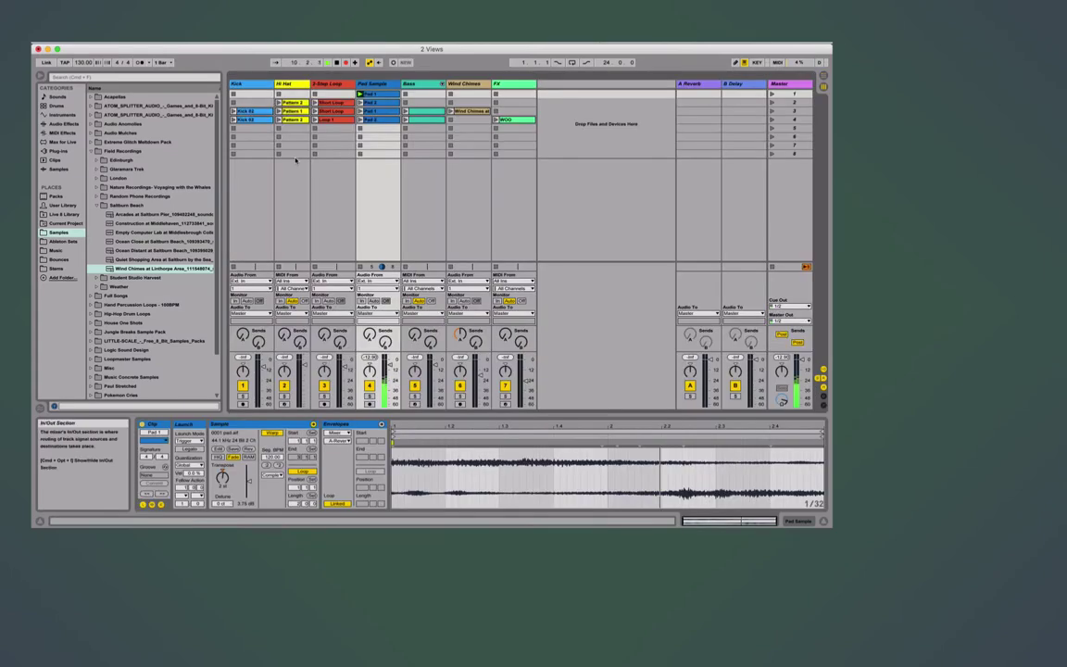
pyautogui.click(294, 110)
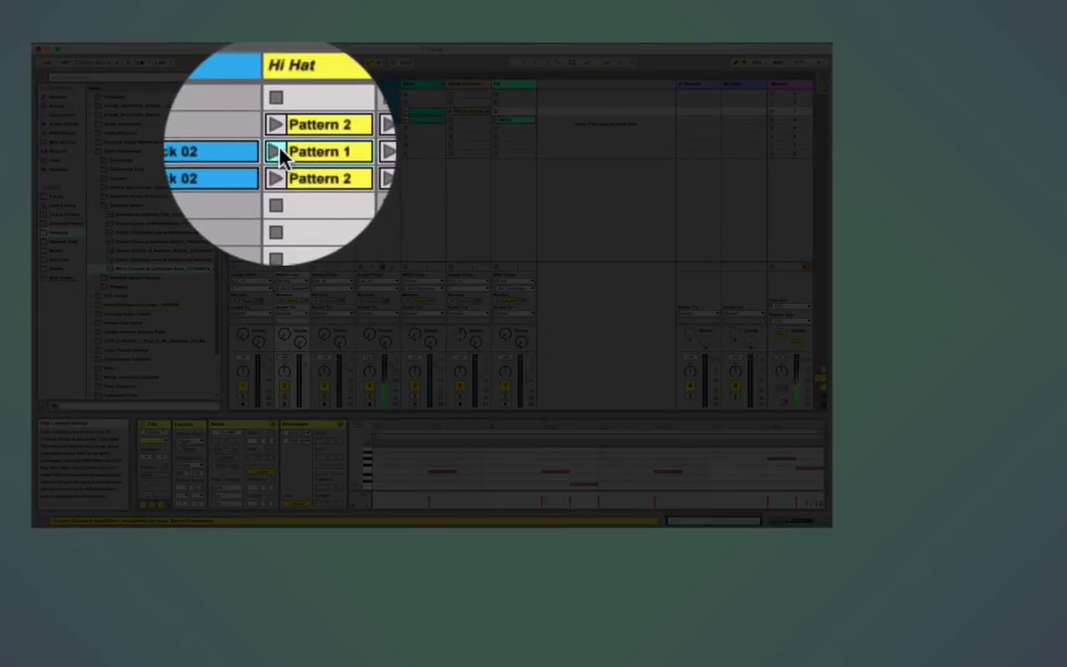
pyautogui.click(279, 111)
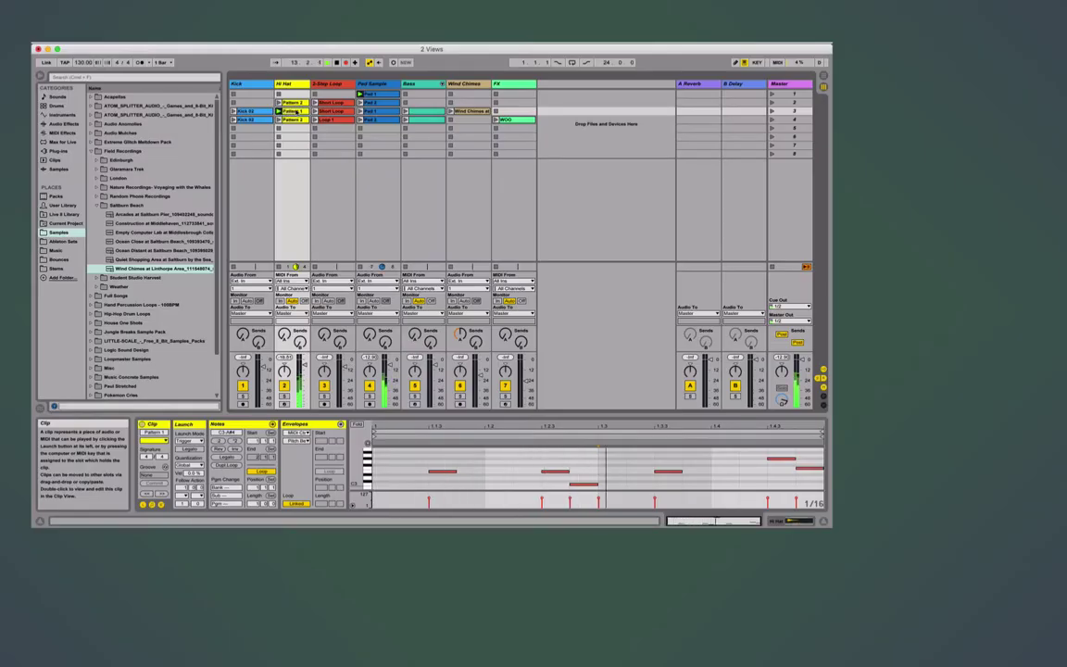
pyautogui.press('Tab')
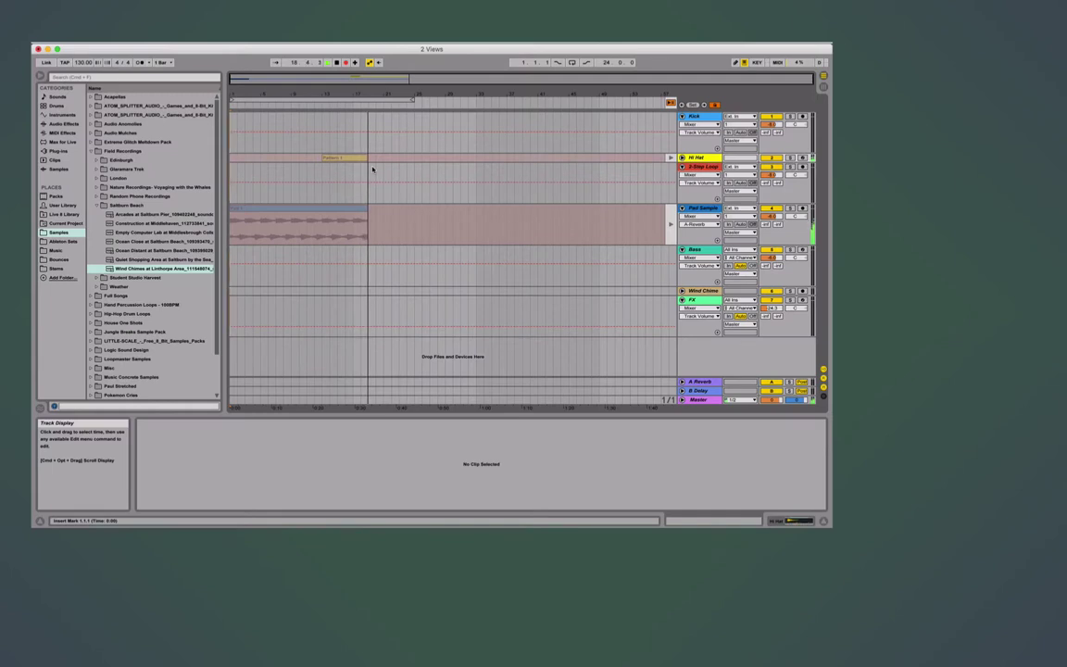
# - Launch the 2-Step Loop Short Loop clip and check its recording in Arrangement View
pyautogui.press('Tab')
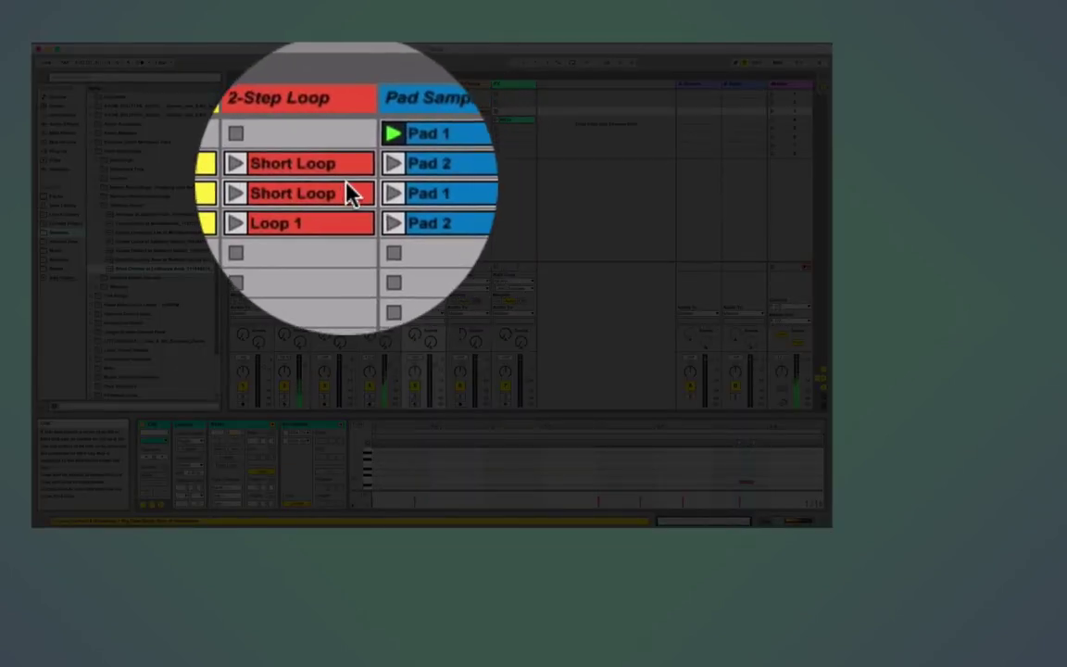
pyautogui.click(316, 190)
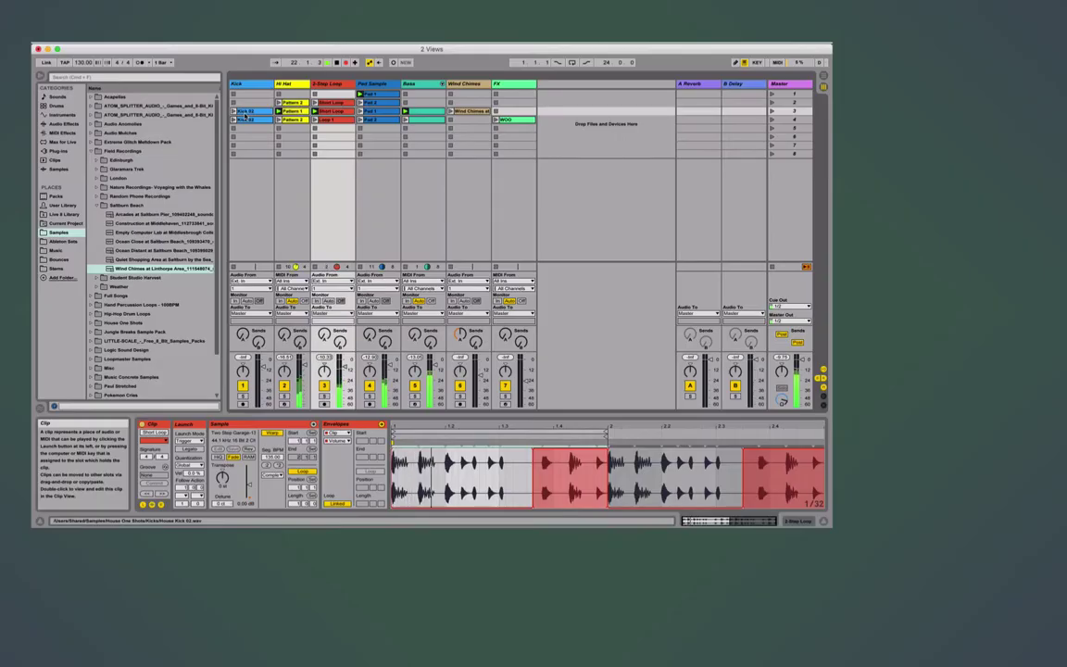
pyautogui.press('Tab')
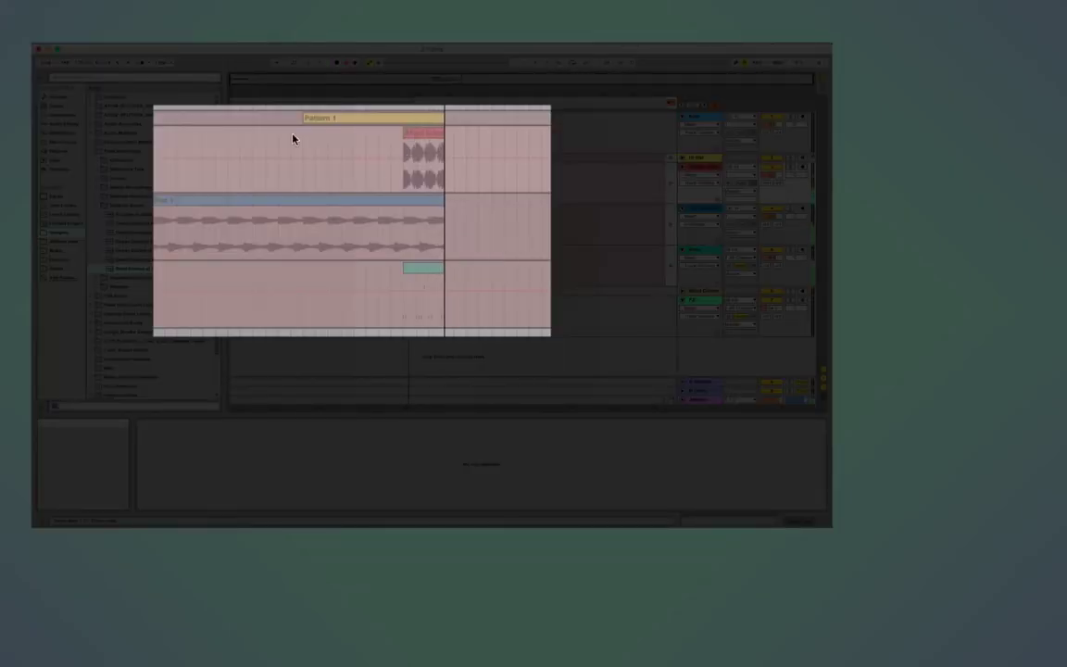
pyautogui.press('Tab')
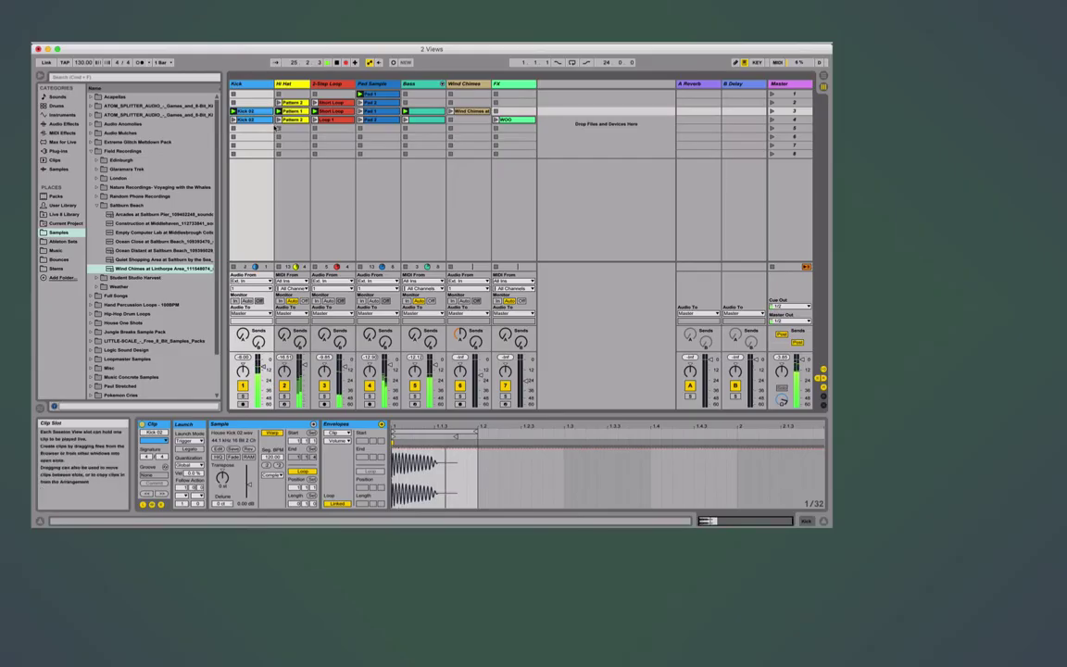
pyautogui.press('Tab')
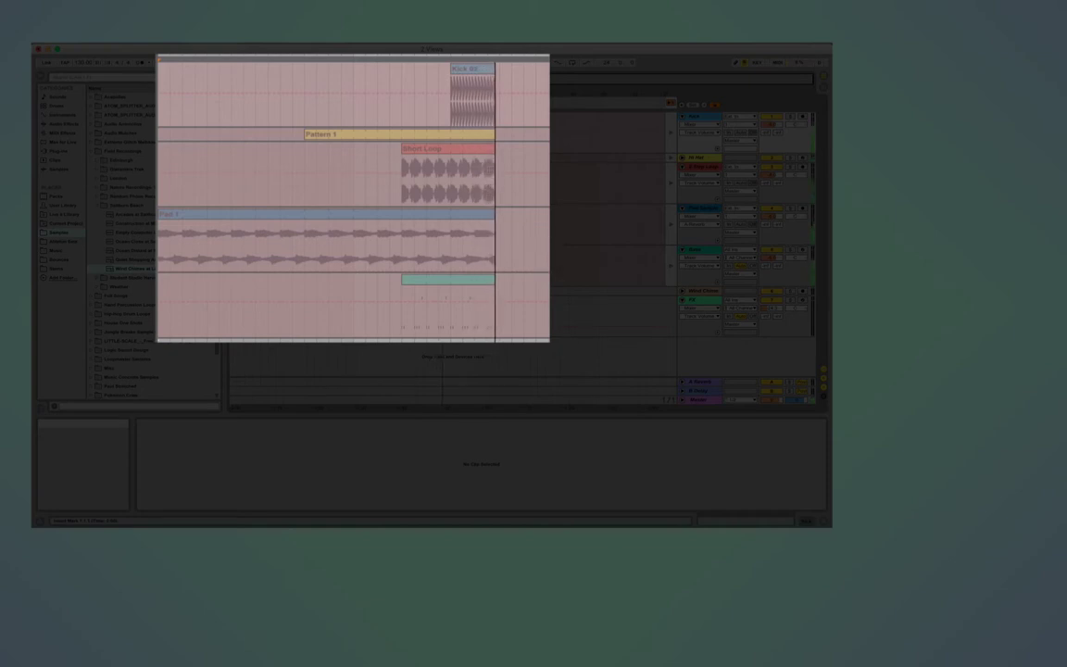
pyautogui.press('Tab')
# - Alternate the Hi Hat between Pattern 2 and Pattern 1 several times, ending on Pattern 2
pyautogui.click(280, 119)
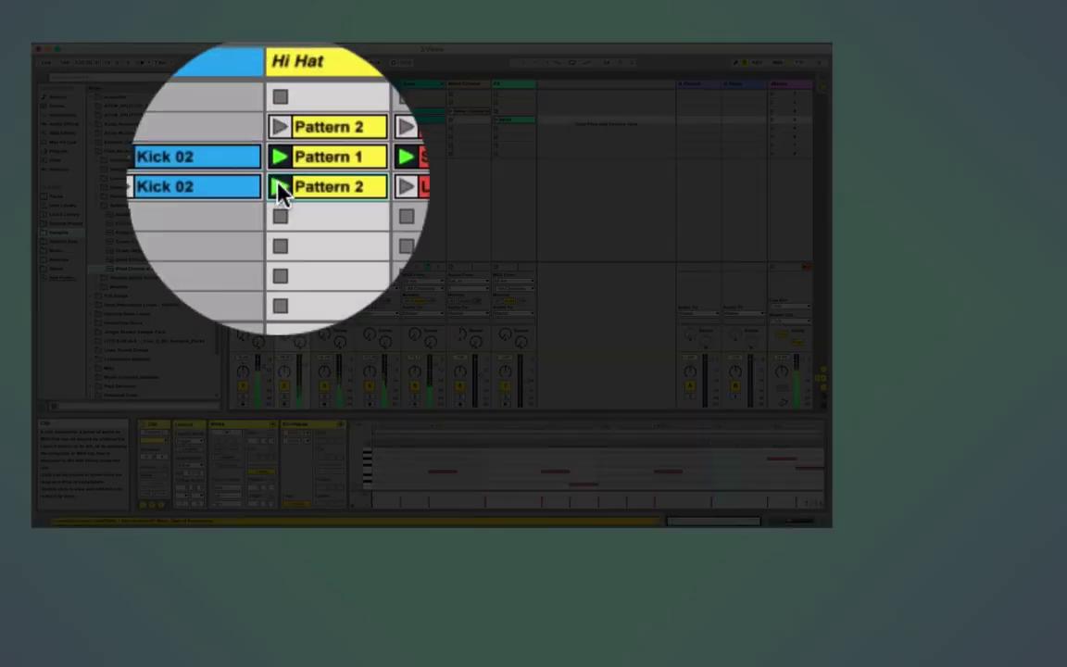
pyautogui.click(279, 183)
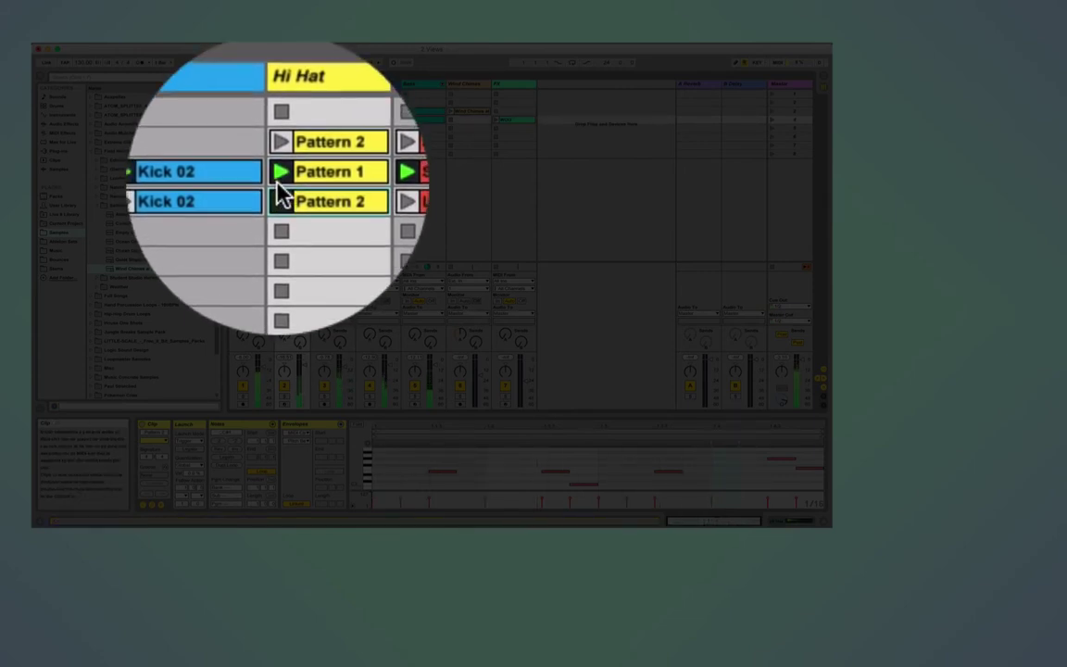
pyautogui.click(280, 178)
pyautogui.click(277, 182)
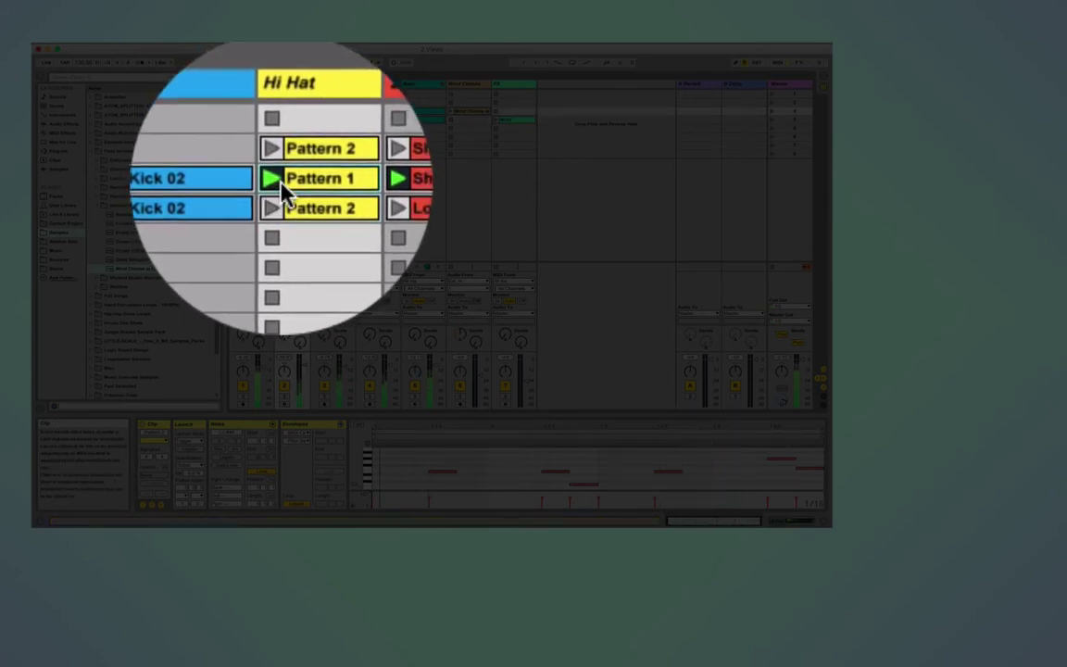
pyautogui.click(279, 183)
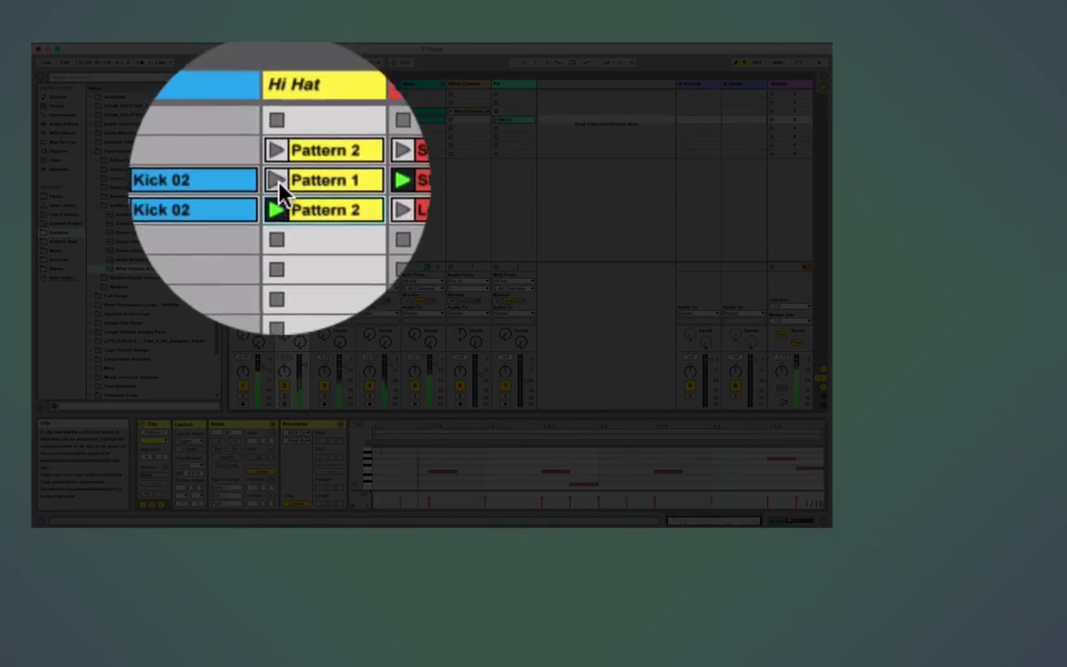
pyautogui.click(279, 182)
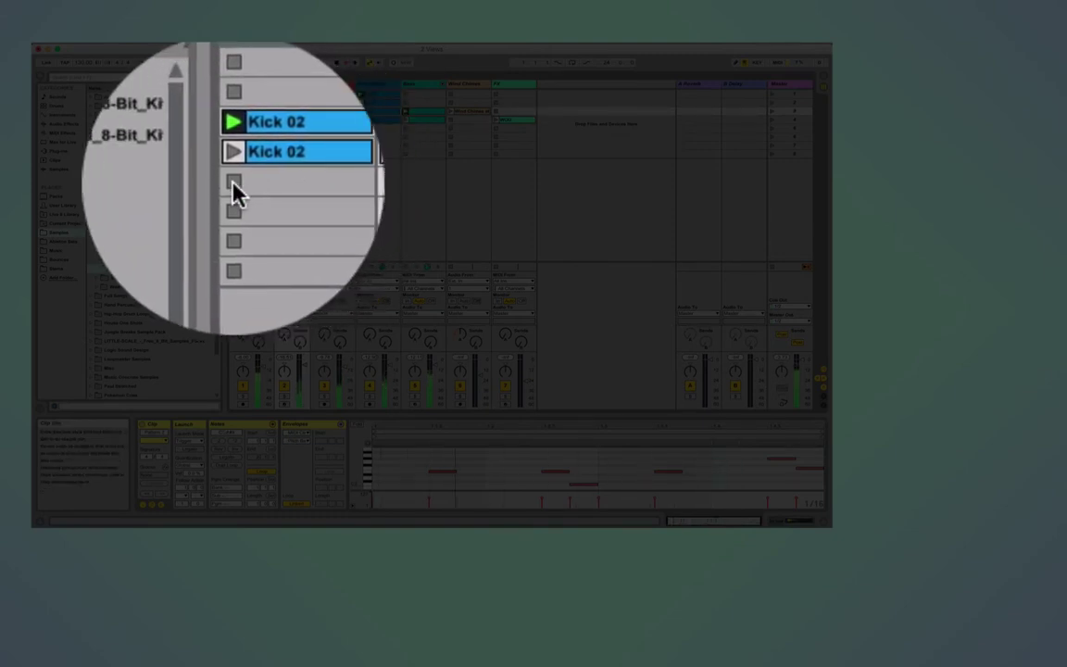
pyautogui.click(279, 186)
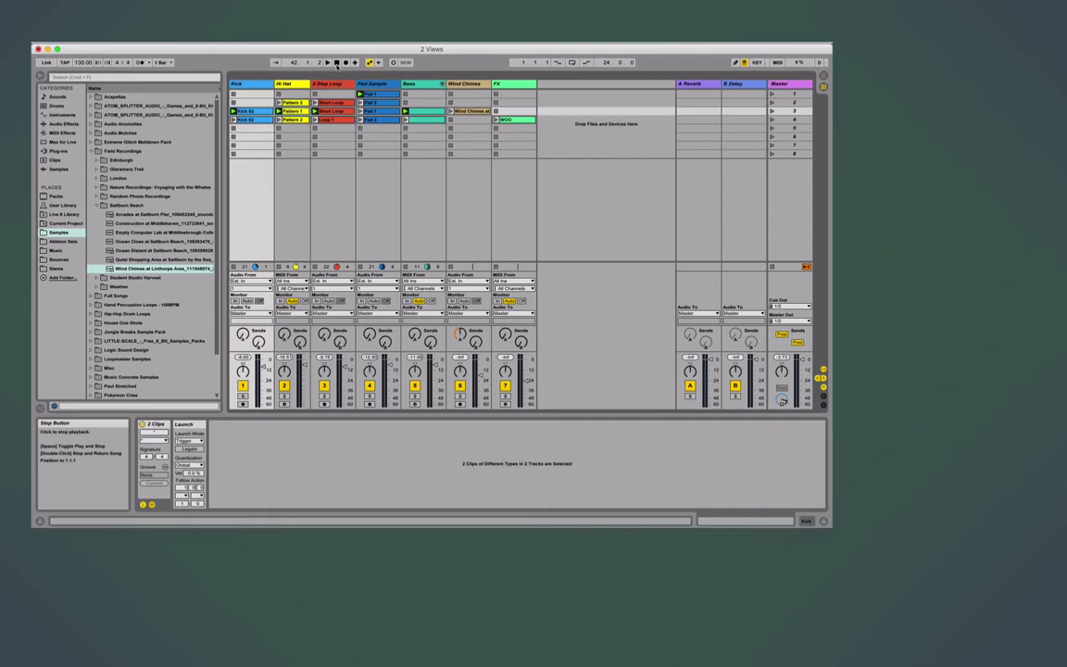
# - Switch to Arrangement View to review the recorded Kick 02, Hi Hat, Short Loop, Pad 1 and Bass clips
pyautogui.press('Tab')
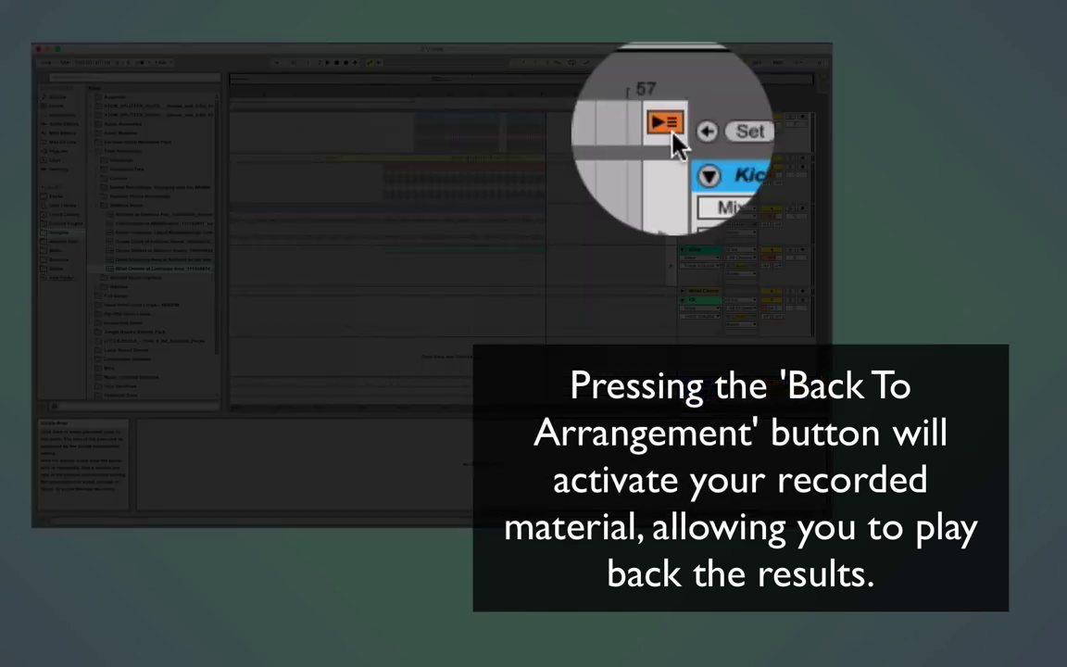
# - Use the orange Back to Arrangement button to reactivate the recorded timeline clips
pyautogui.click(674, 133)
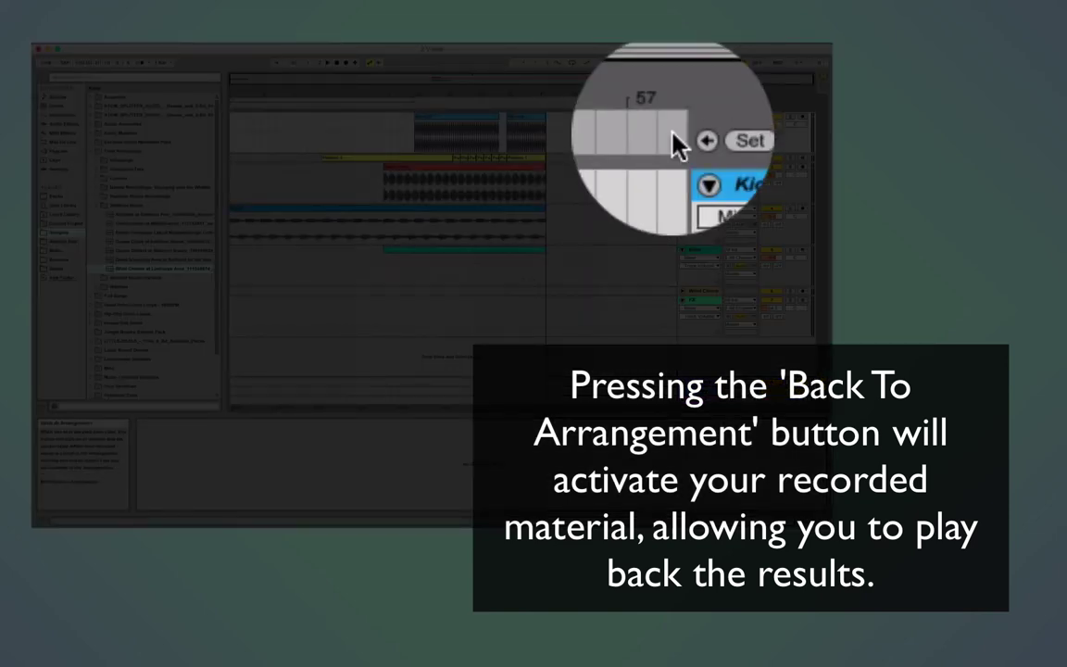